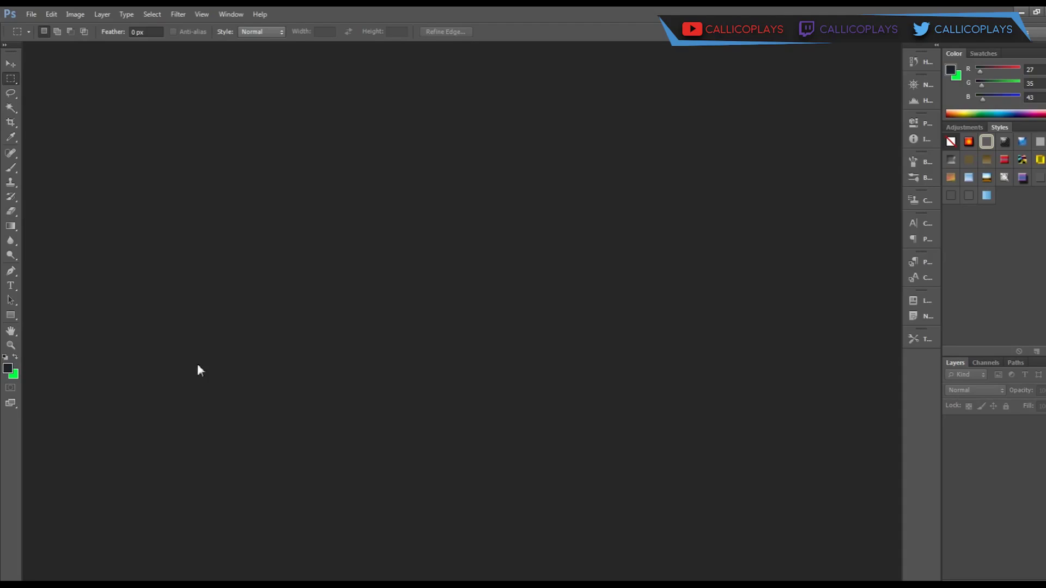
# Create a blank 1280 × 720 pixel Untitled-1 document with a white background.
pyautogui.click(31, 14)
pyautogui.click(41, 31)
pyautogui.click(504, 210)
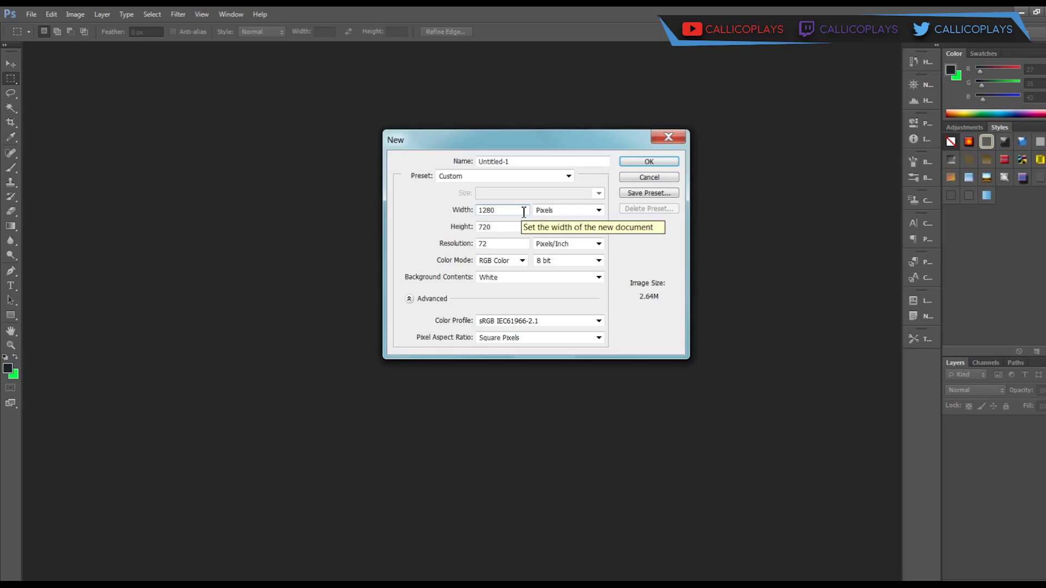
pyautogui.click(649, 161)
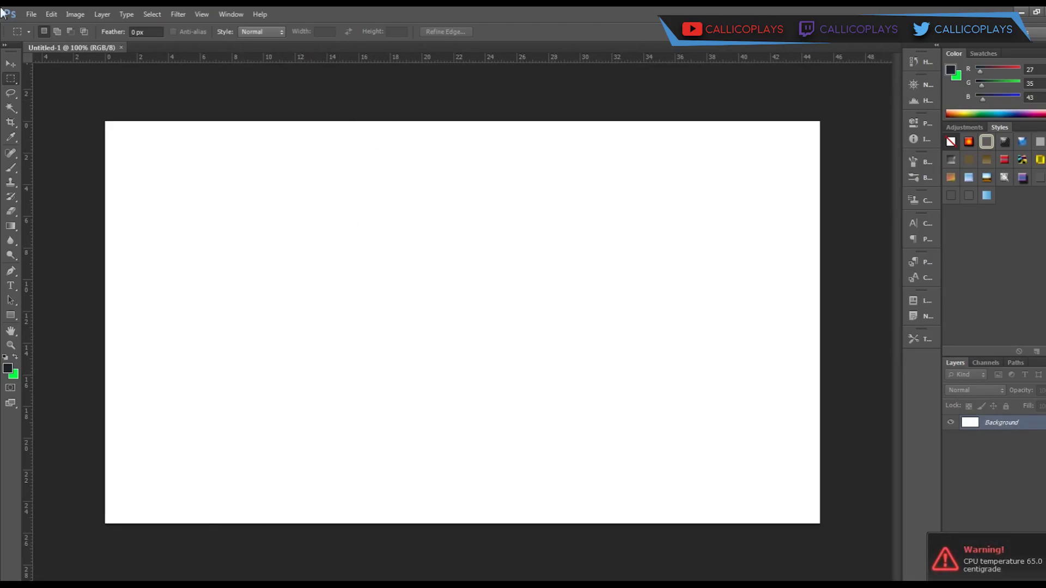
pyautogui.click(32, 14)
# Open MinecraftTutorial.png from the Desktop and crop its bottom edge.
pyautogui.click(53, 41)
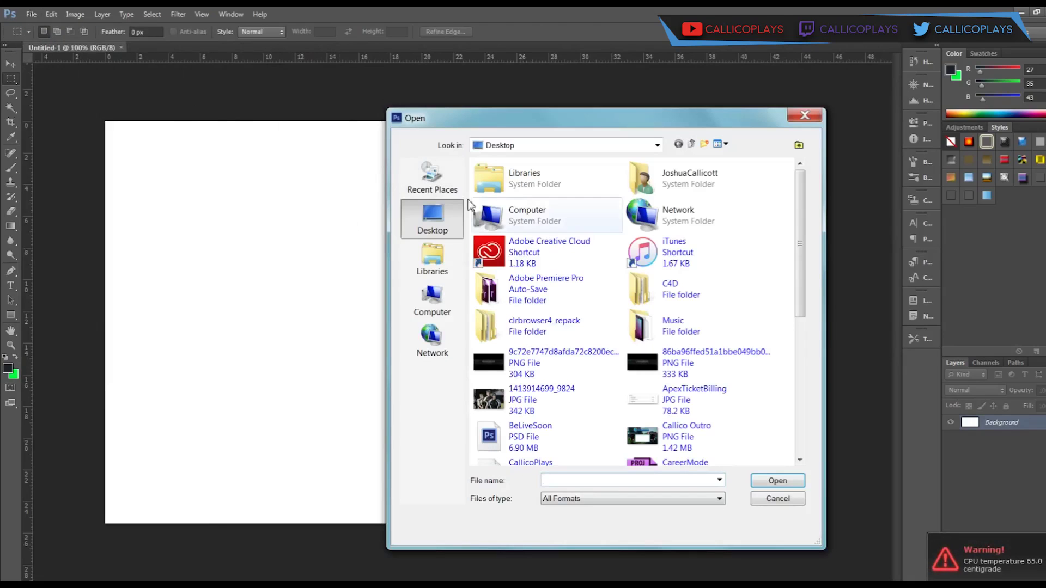
pyautogui.click(674, 376)
pyautogui.scroll(-5, 675, 384)
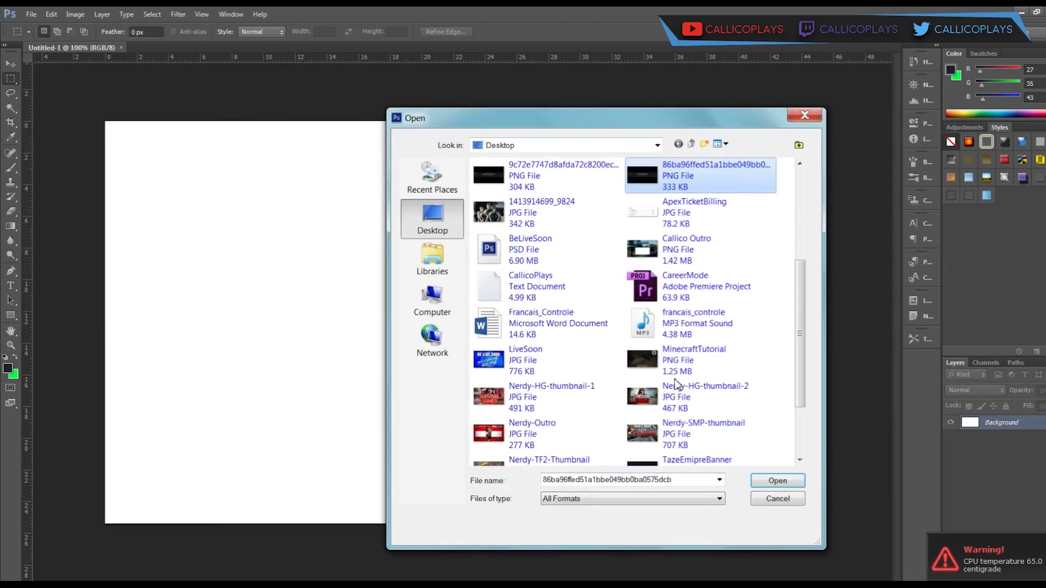
pyautogui.click(678, 364)
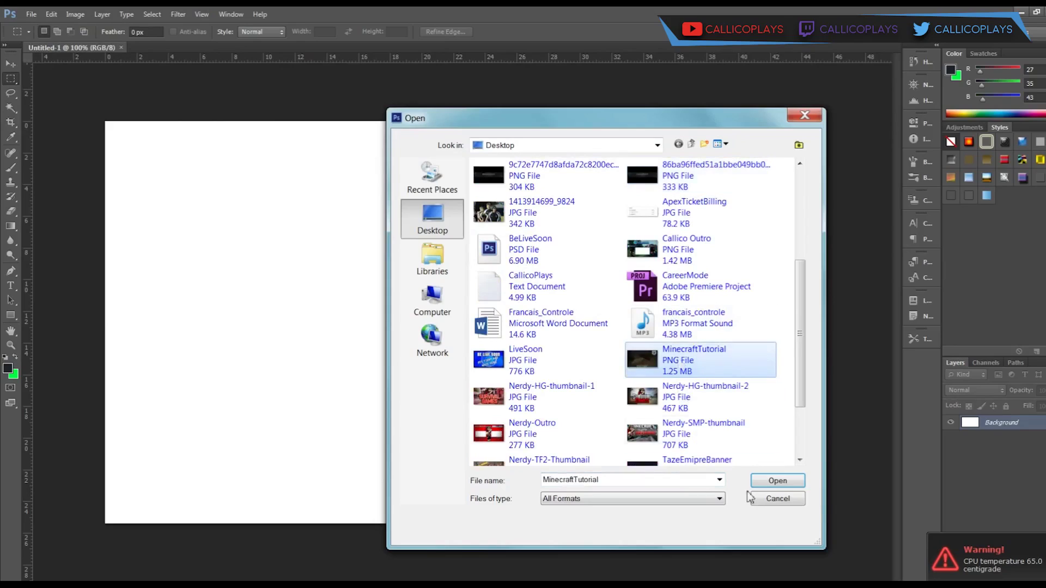
pyautogui.click(778, 481)
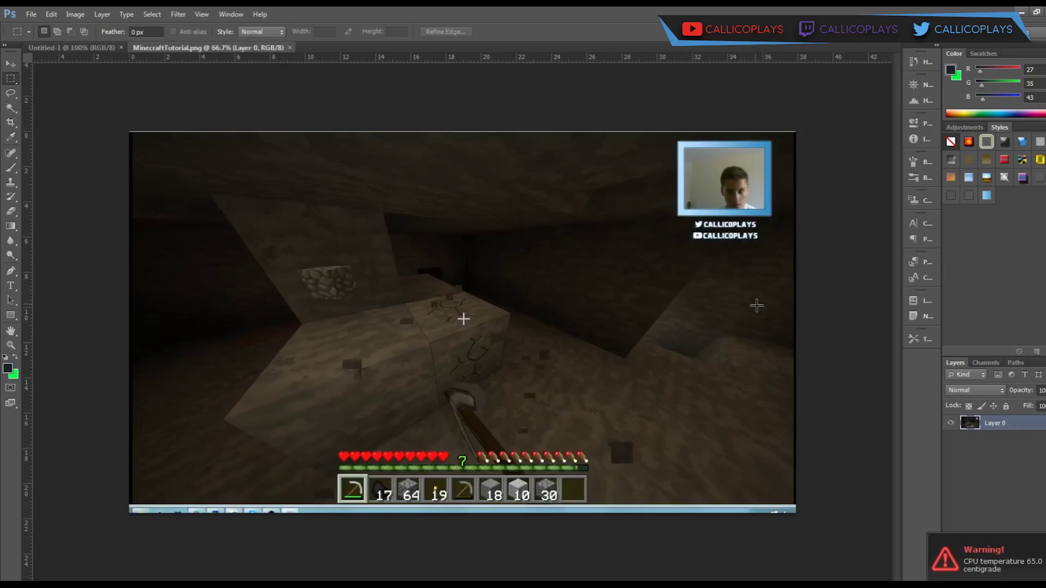
pyautogui.click(12, 123)
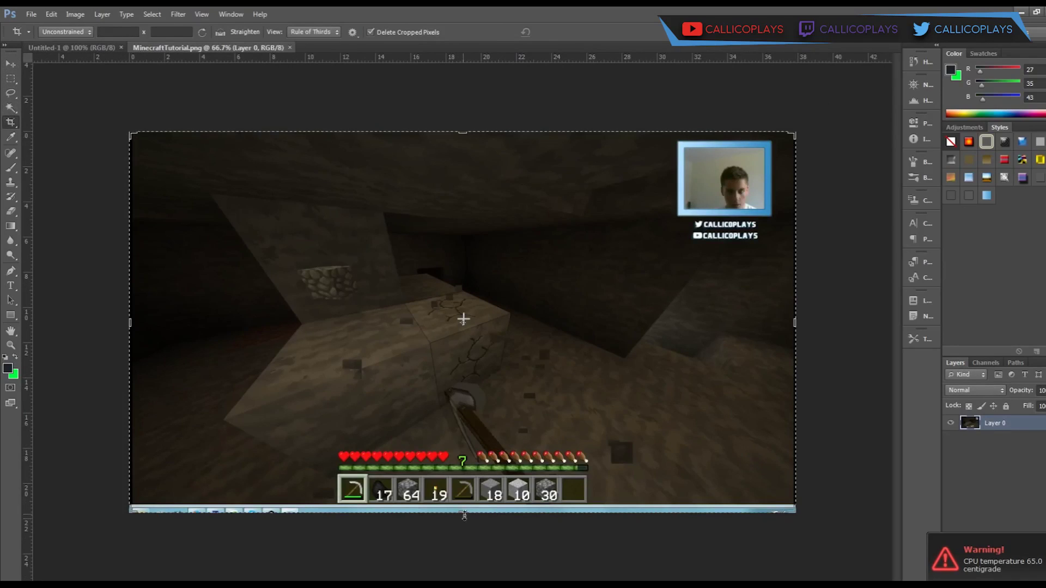
pyautogui.moveTo(464, 515); pyautogui.dragTo(465, 511)
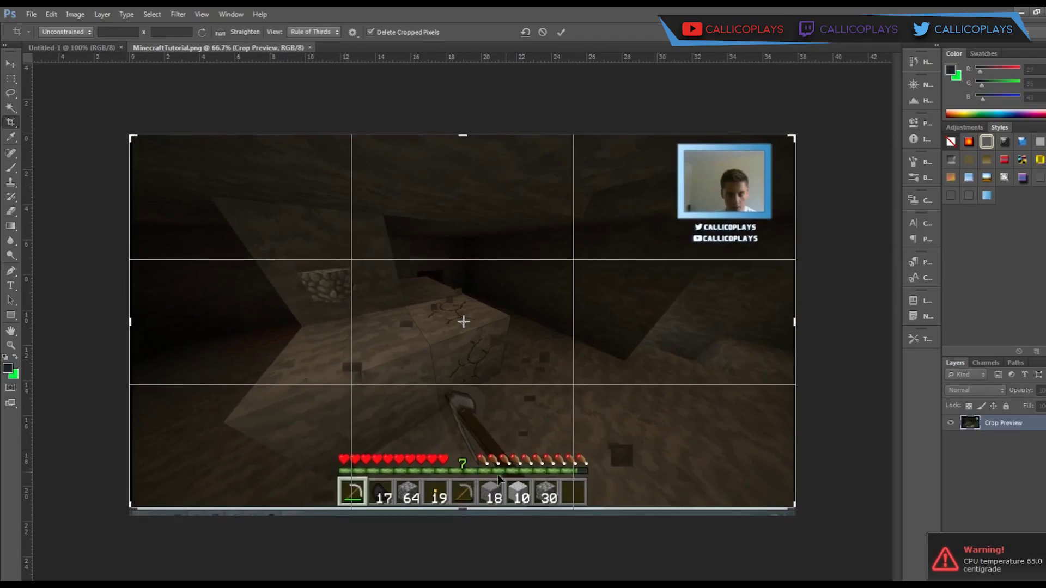
pyautogui.press('Return')
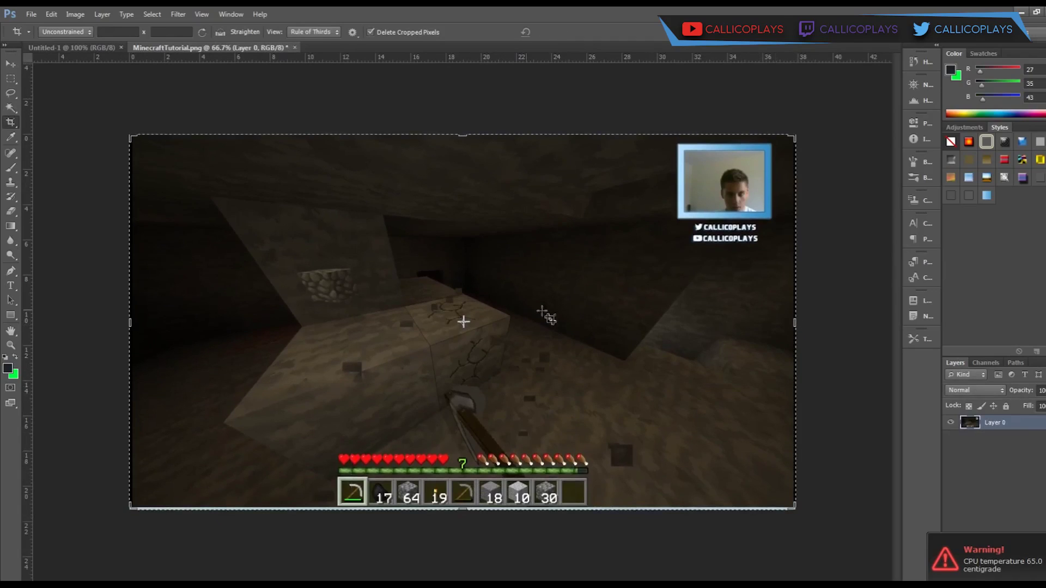
# Drag the cave screenshot into Untitled-1 and fit it with Free Transform.
pyautogui.click(12, 65)
pyautogui.moveTo(468, 348); pyautogui.dragTo(542, 284)
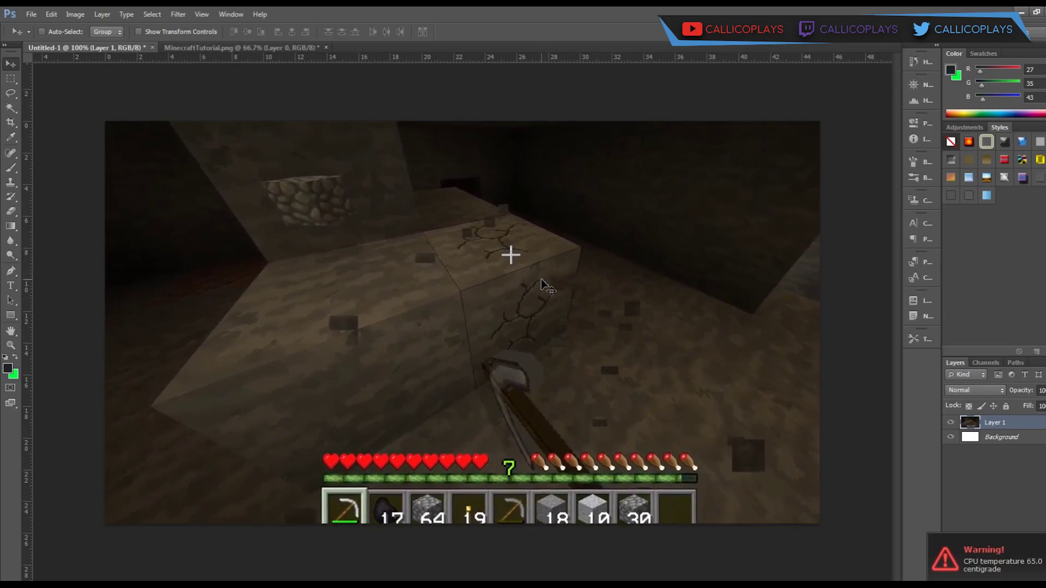
pyautogui.hotkey('ctrl', 't')
pyautogui.press('Return')
# Add a light grey (e9e9e9) Color Overlay at 10% opacity to Layer 1.
pyautogui.doubleClick(1032, 428)
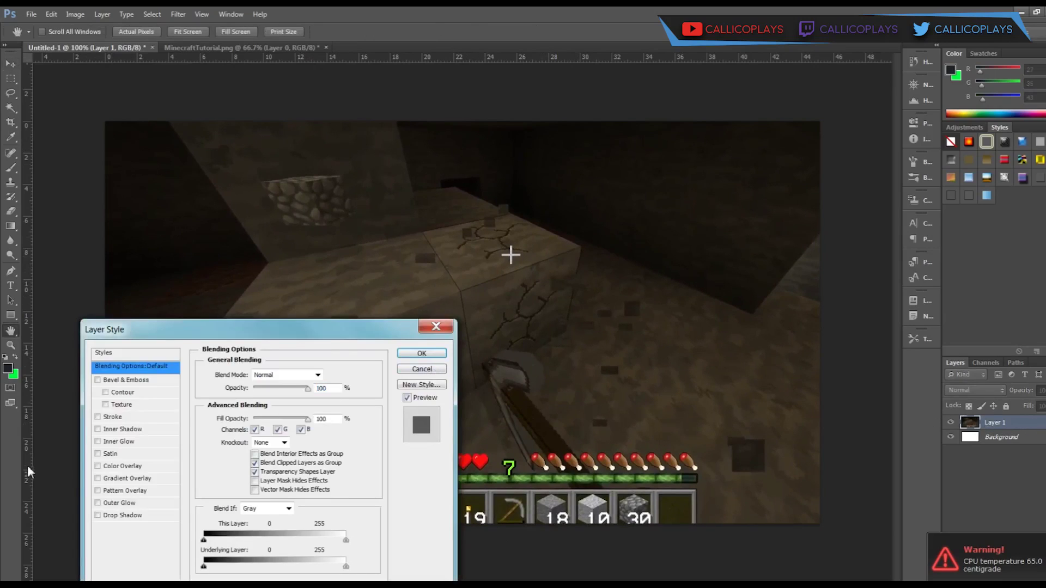
pyautogui.click(109, 467)
pyautogui.click(330, 377)
pyautogui.click(229, 428)
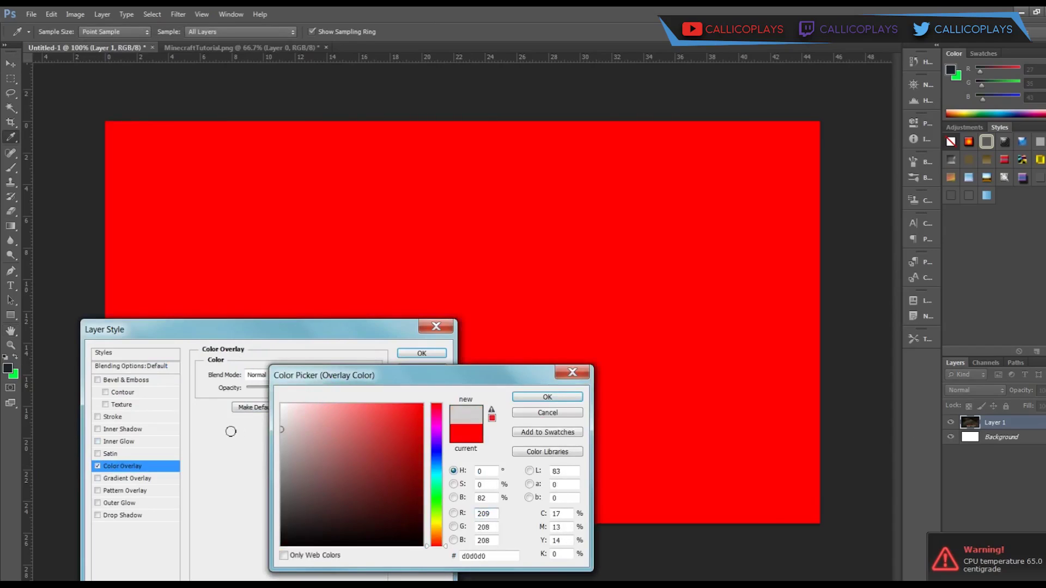
pyautogui.press('Return')
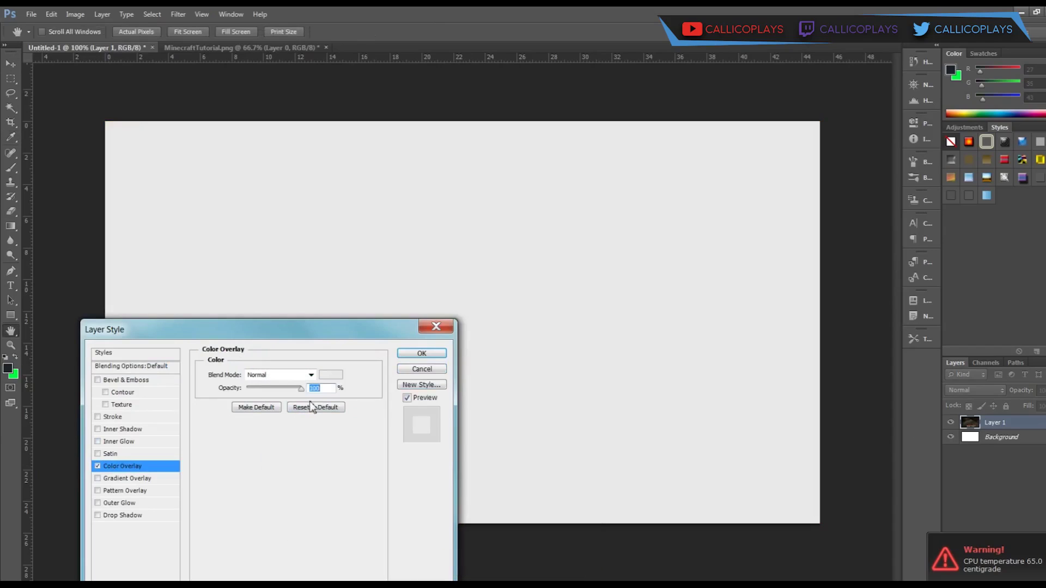
pyautogui.write('10')
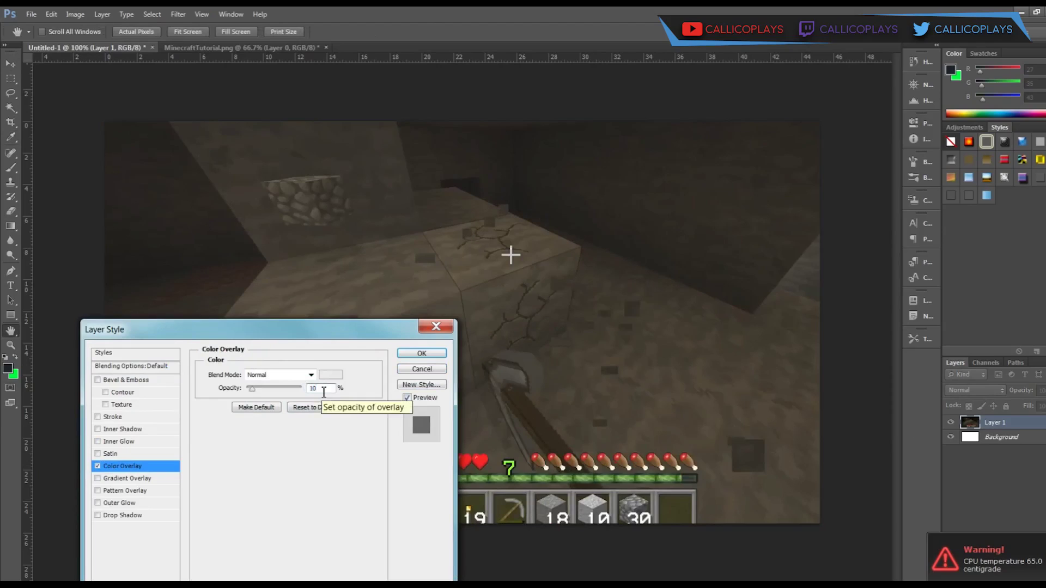
pyautogui.press('Return')
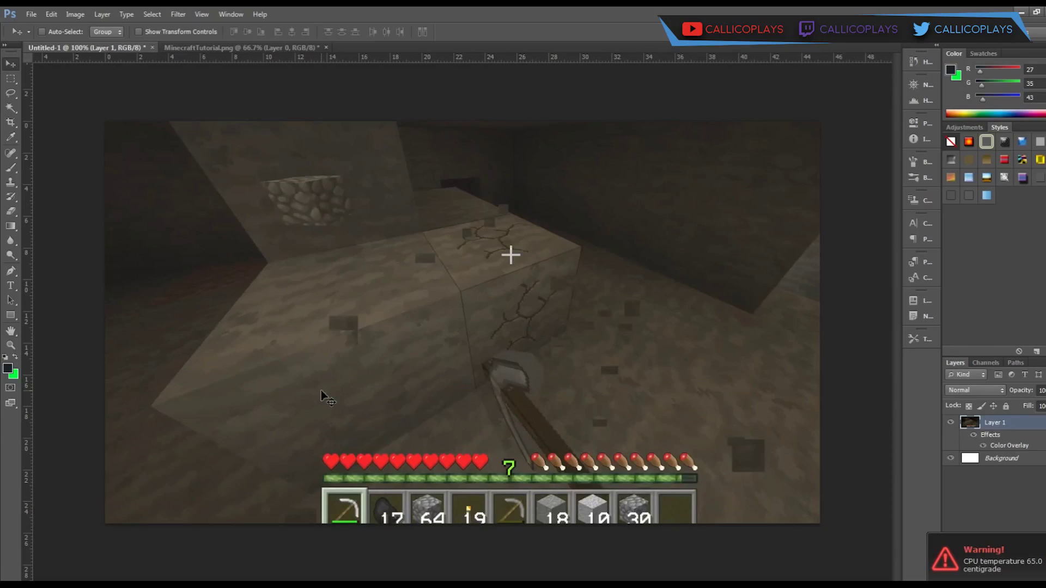
# Type the white title 'THE MINECRAFT NOOB' starting on the left of the cave image.
pyautogui.click(10, 285)
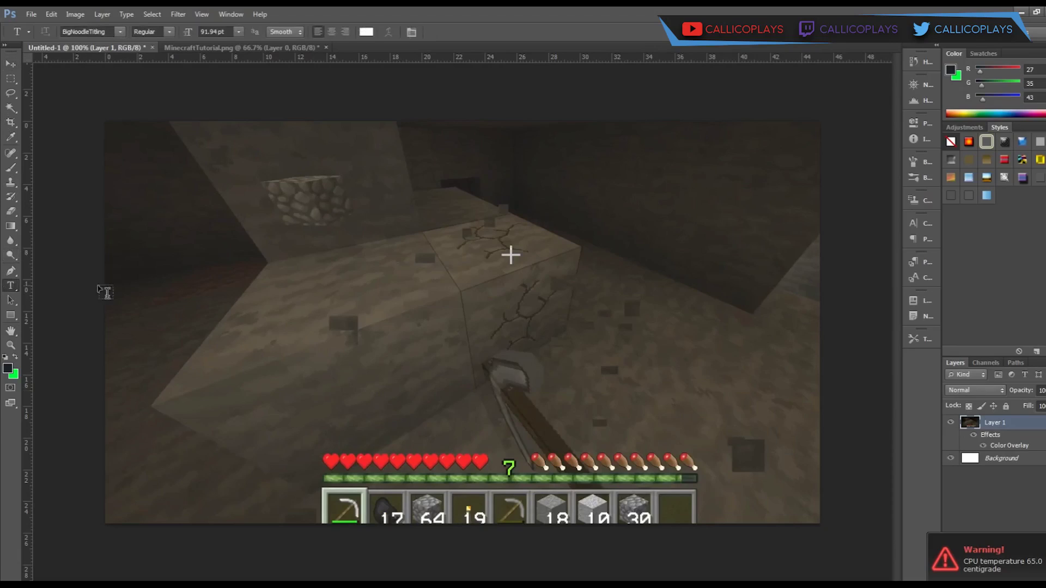
pyautogui.click(306, 303)
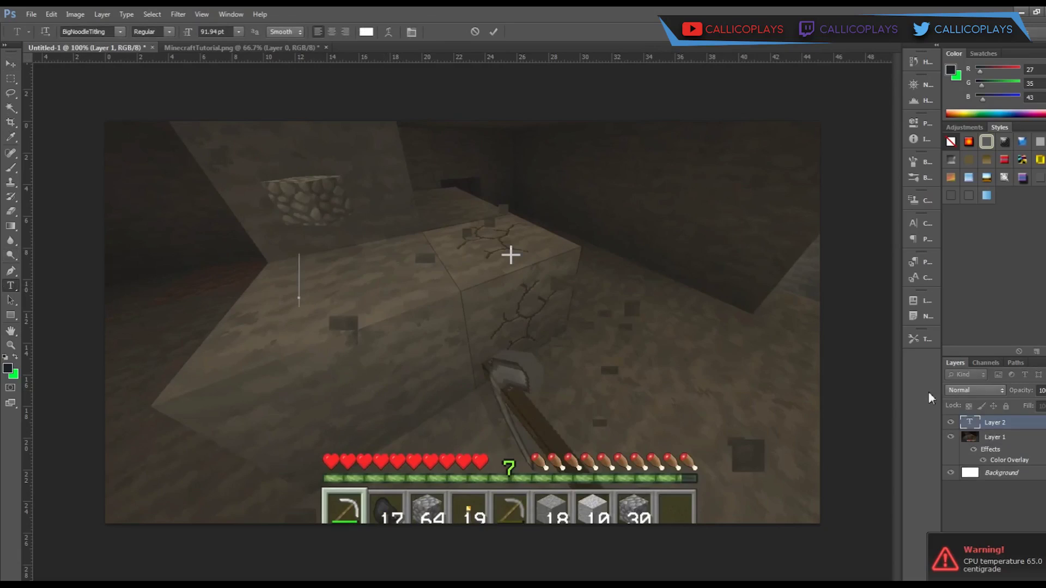
pyautogui.write('THE M')
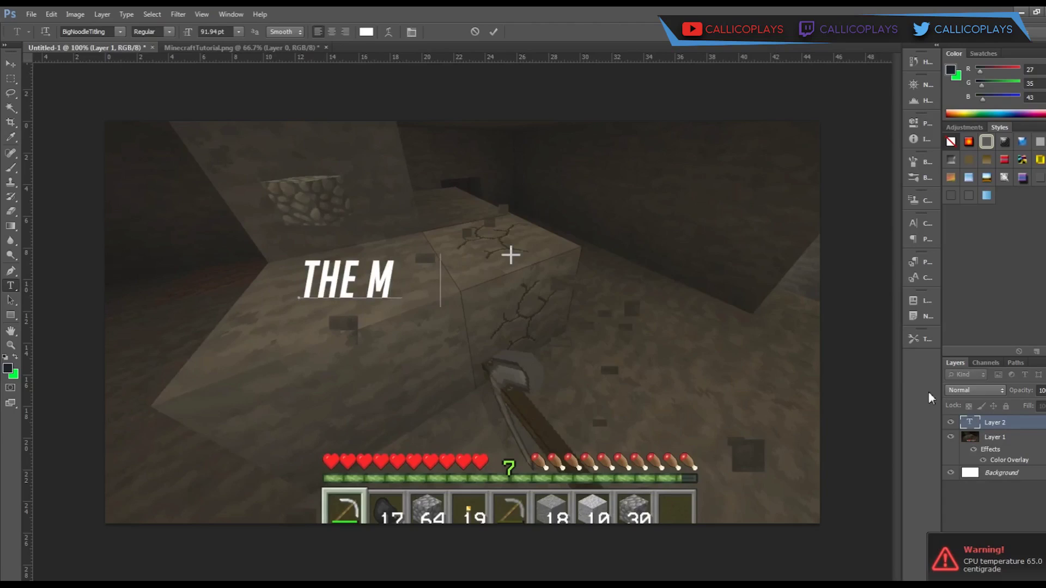
pyautogui.write('INECRAFT NOOB')
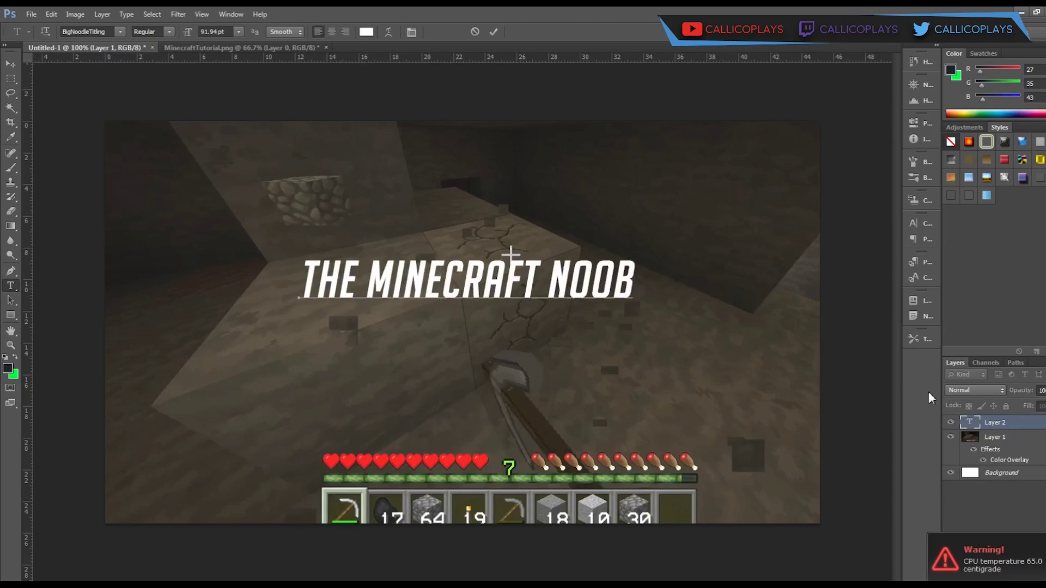
pyautogui.click(10, 64)
# Scale the title to about double size and move it lower and slightly left.
pyautogui.hotkey('ctrl', 't')
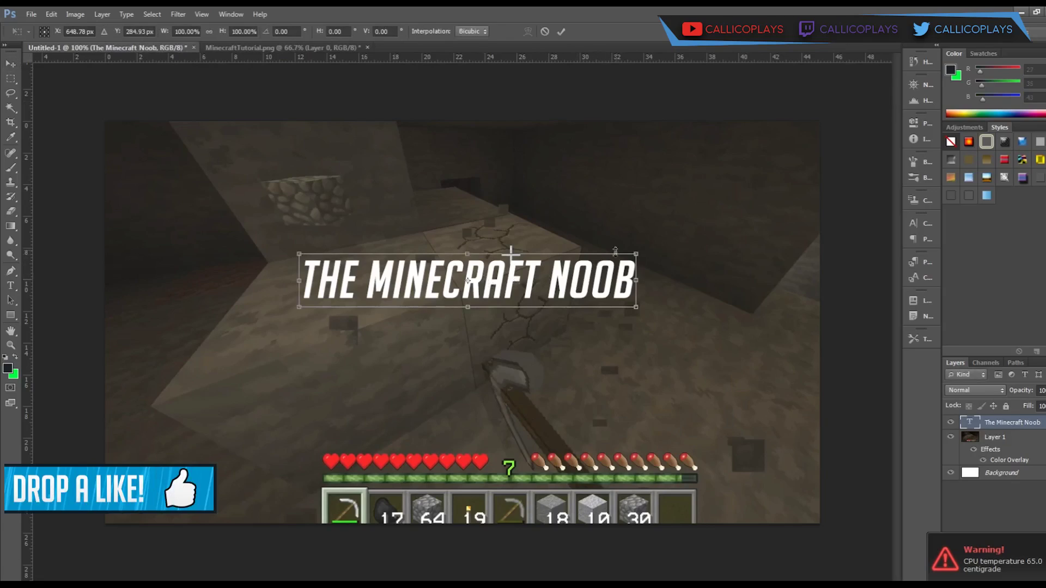
pyautogui.moveTo(637, 253); pyautogui.dragTo(801, 180)
pyautogui.press('Return')
pyautogui.moveTo(665, 291); pyautogui.dragTo(655, 338)
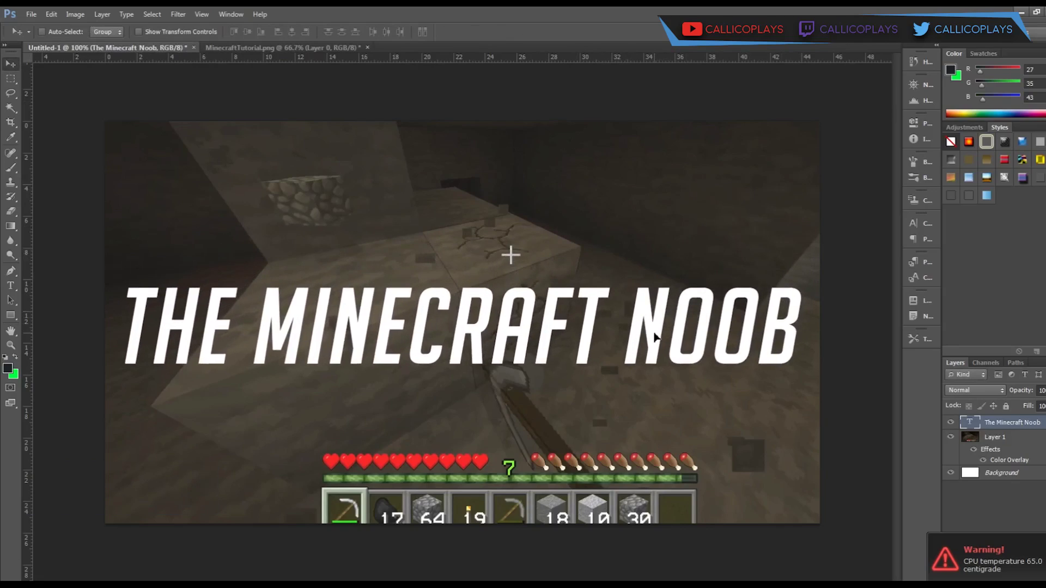
# Keep the BigNoodleTitling font, reapply Faux Italic, and collapse the Character panel.
pyautogui.click(922, 224)
pyautogui.click(838, 233)
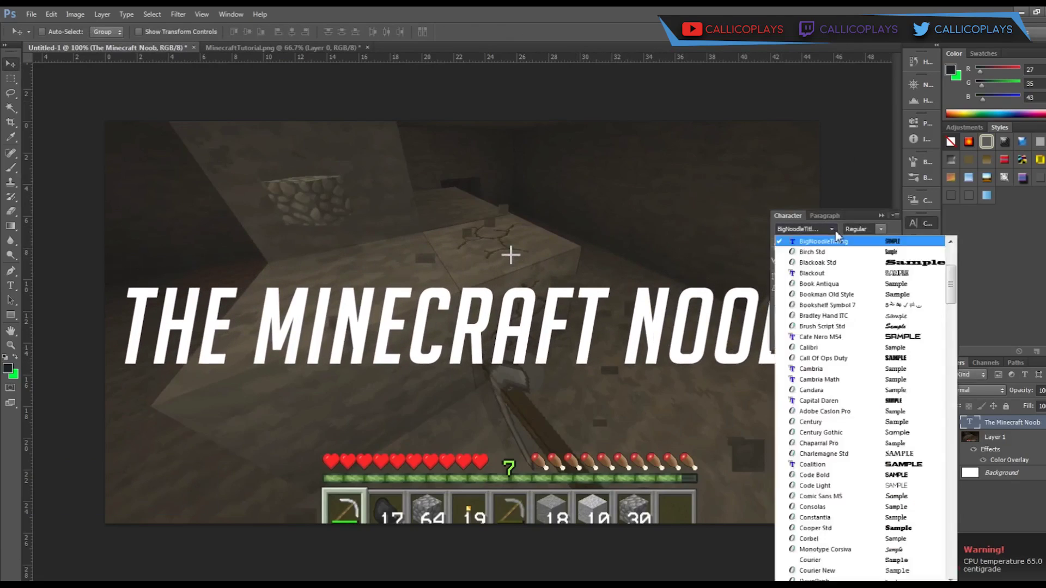
pyautogui.click(825, 229)
pyautogui.click(838, 233)
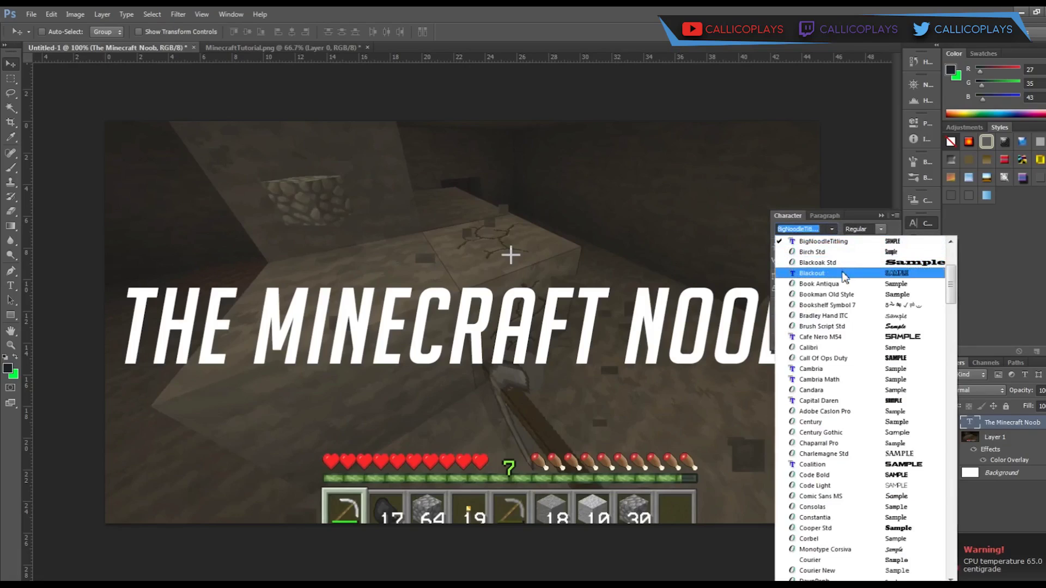
pyautogui.click(834, 229)
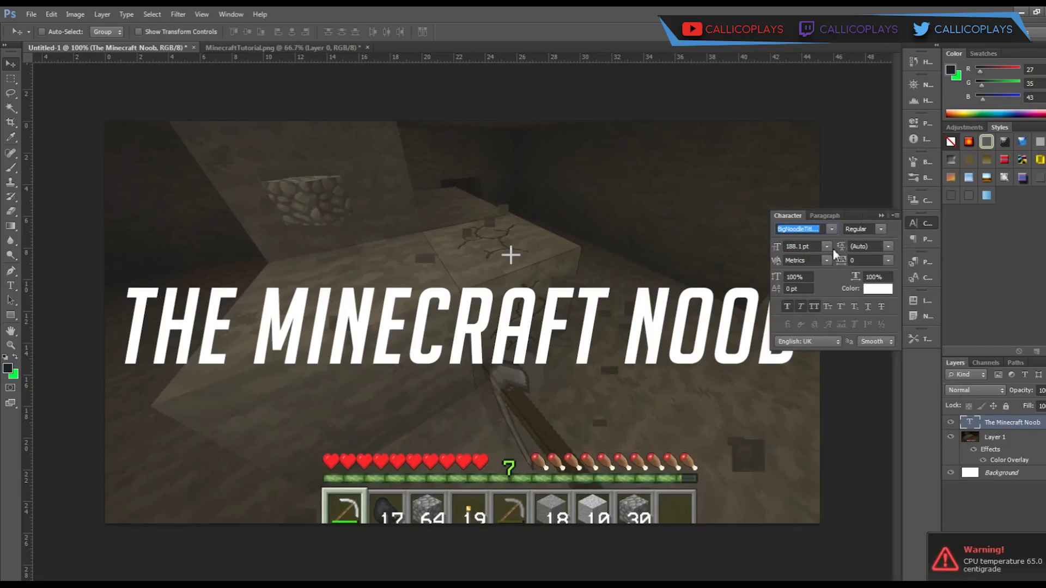
pyautogui.click(803, 308)
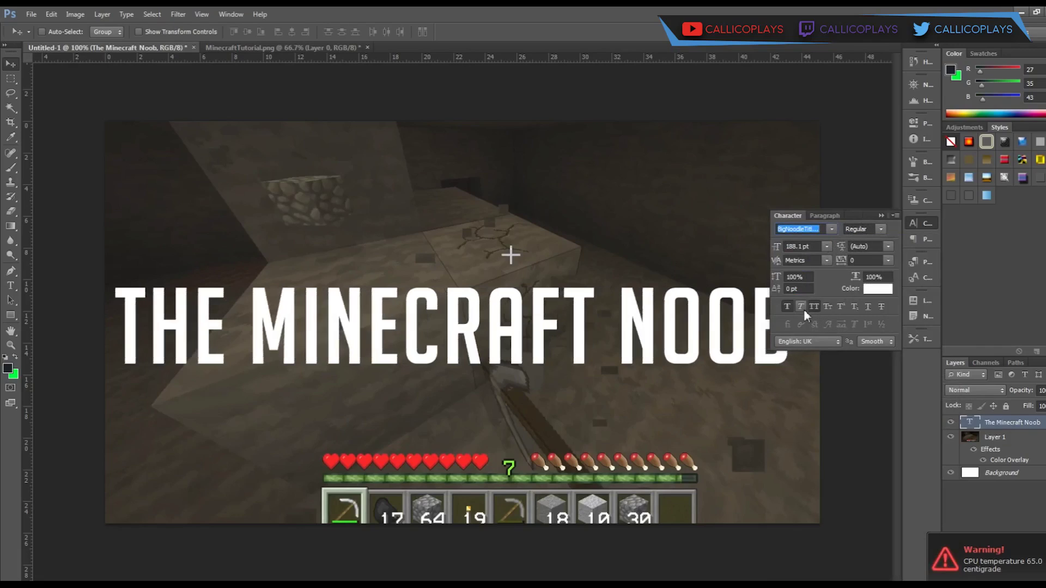
pyautogui.click(803, 309)
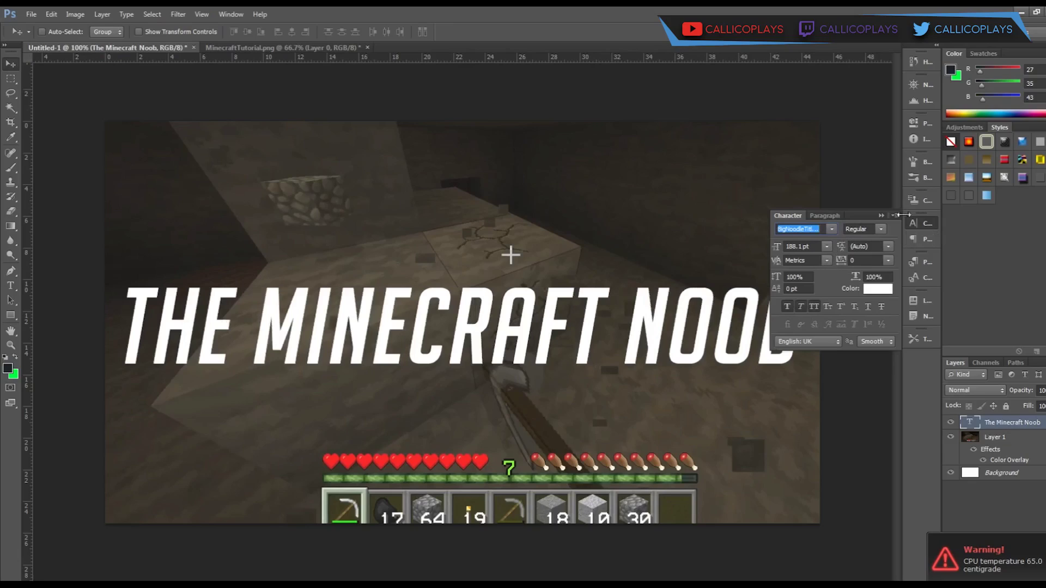
pyautogui.click(881, 216)
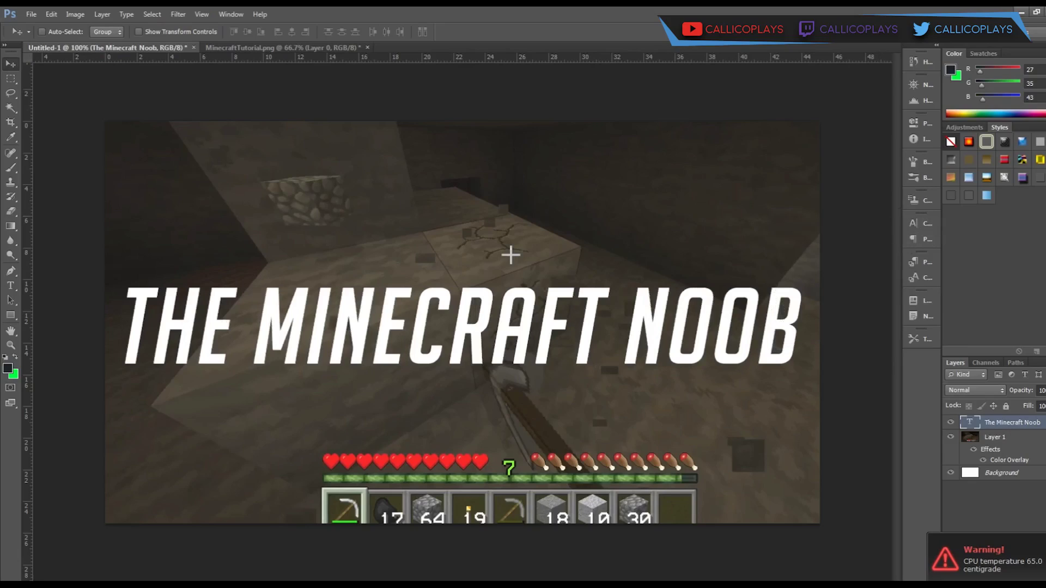
# Give the title layer a 10 px Stroke outline.
pyautogui.doubleClick(1025, 423)
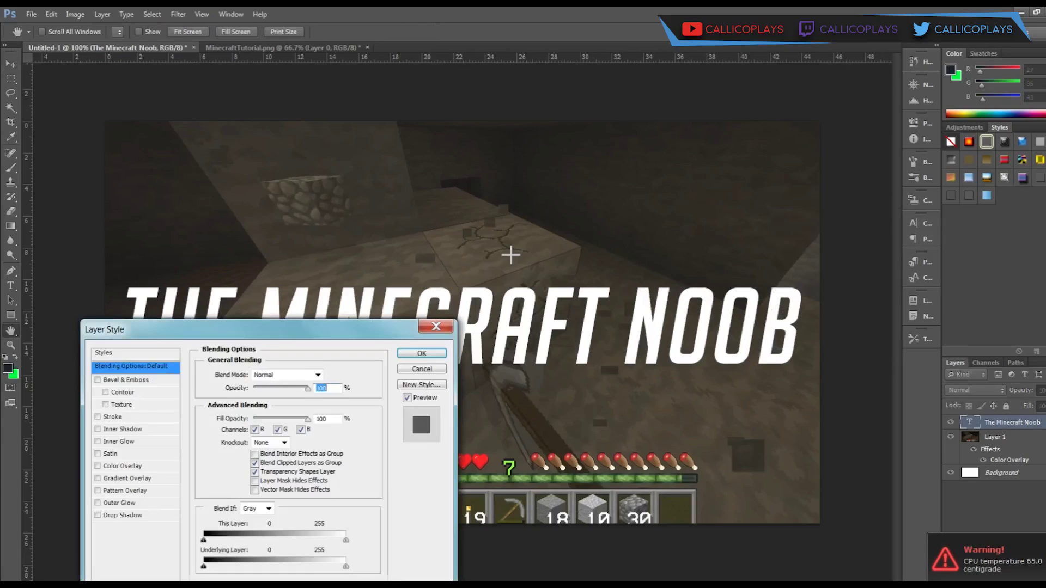
pyautogui.click(98, 416)
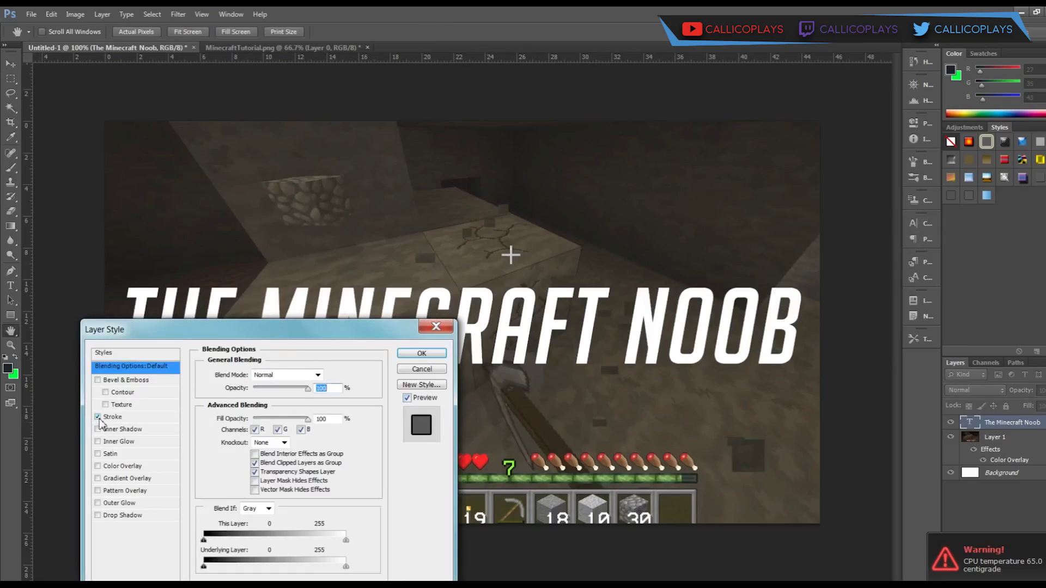
pyautogui.click(129, 405)
pyautogui.click(132, 419)
pyautogui.click(98, 380)
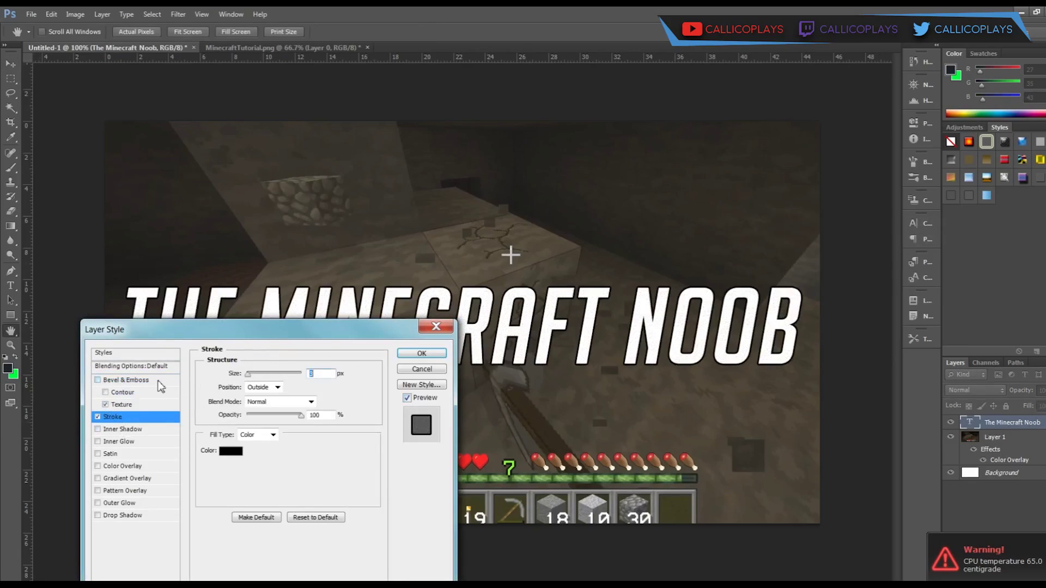
pyautogui.write('10')
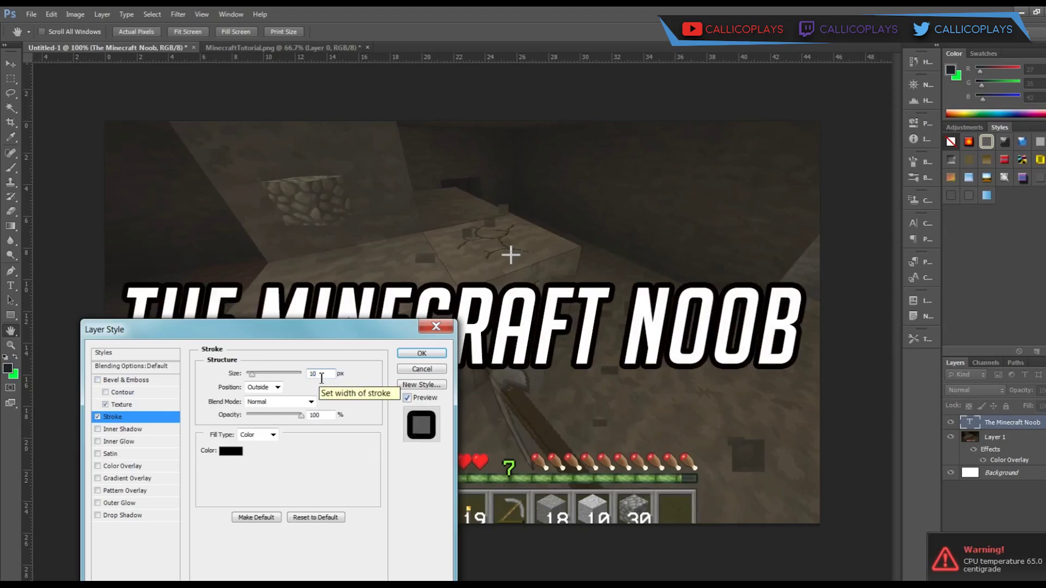
# Add a 100% opacity Drop Shadow with distance 25, size 25 and spread about 70.
pyautogui.click(120, 516)
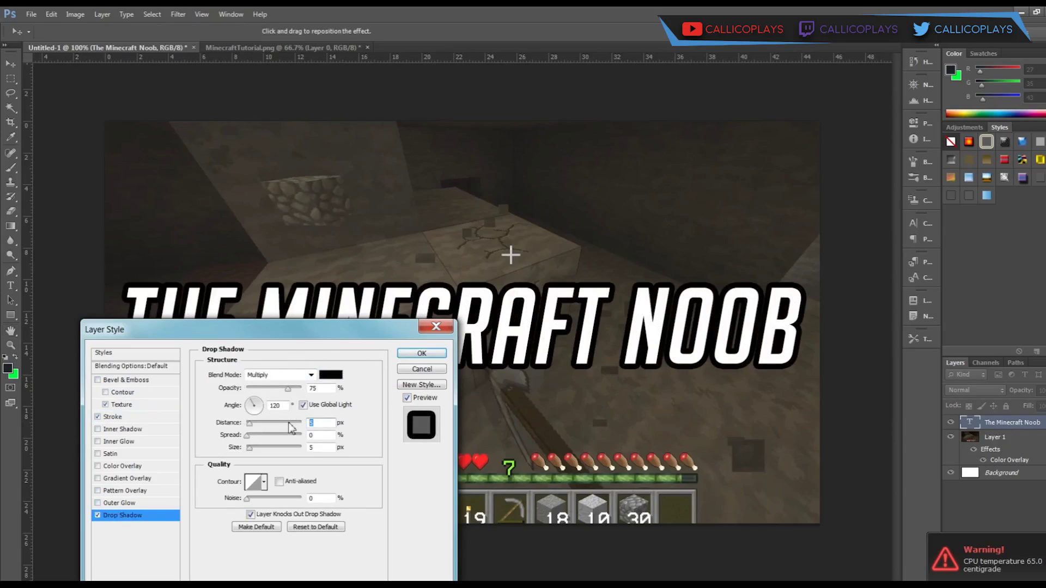
pyautogui.write('25')
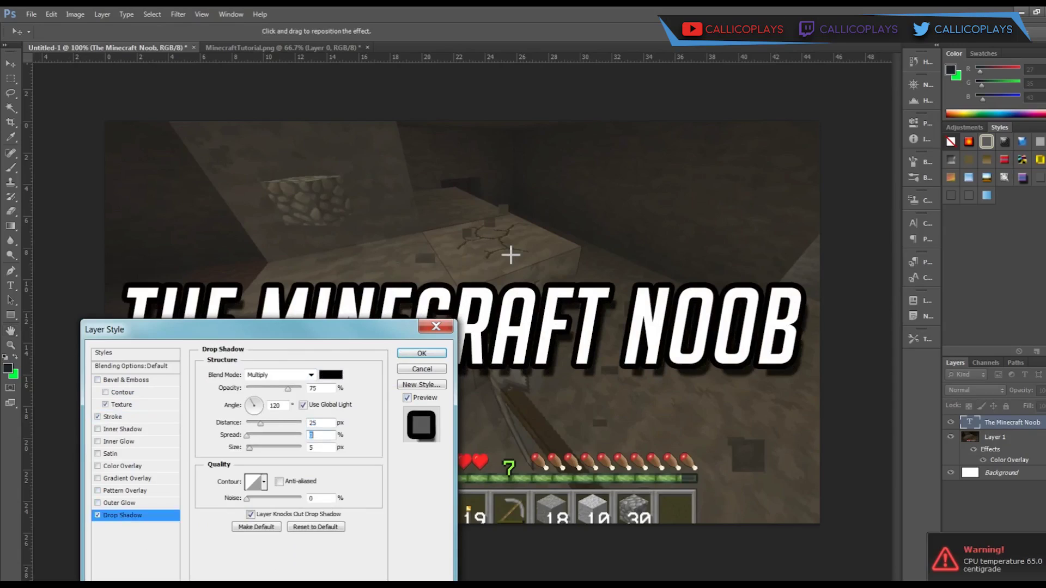
pyautogui.press('Tab')
pyautogui.write('25')
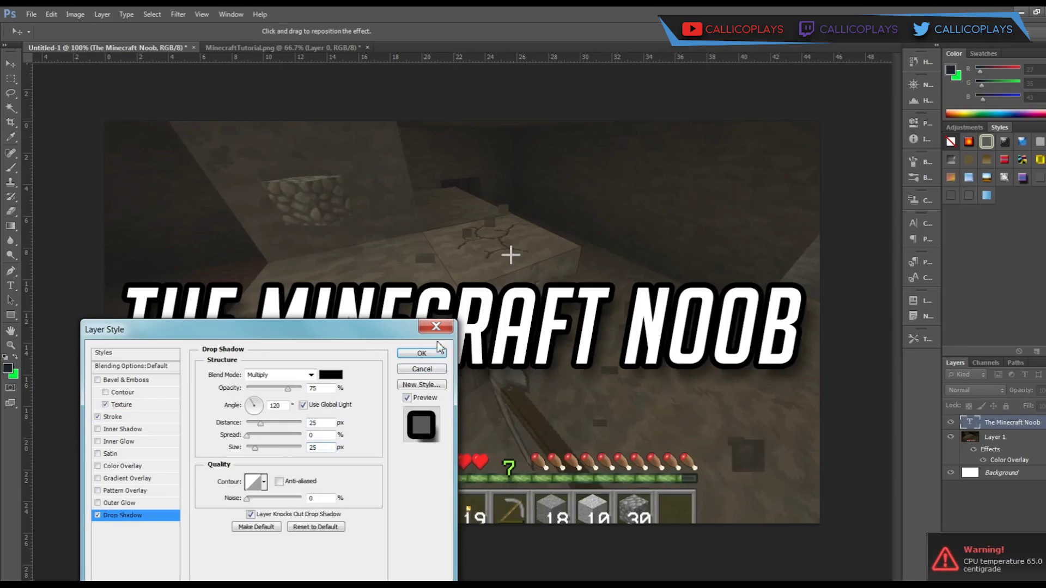
pyautogui.moveTo(288, 389); pyautogui.dragTo(301, 389)
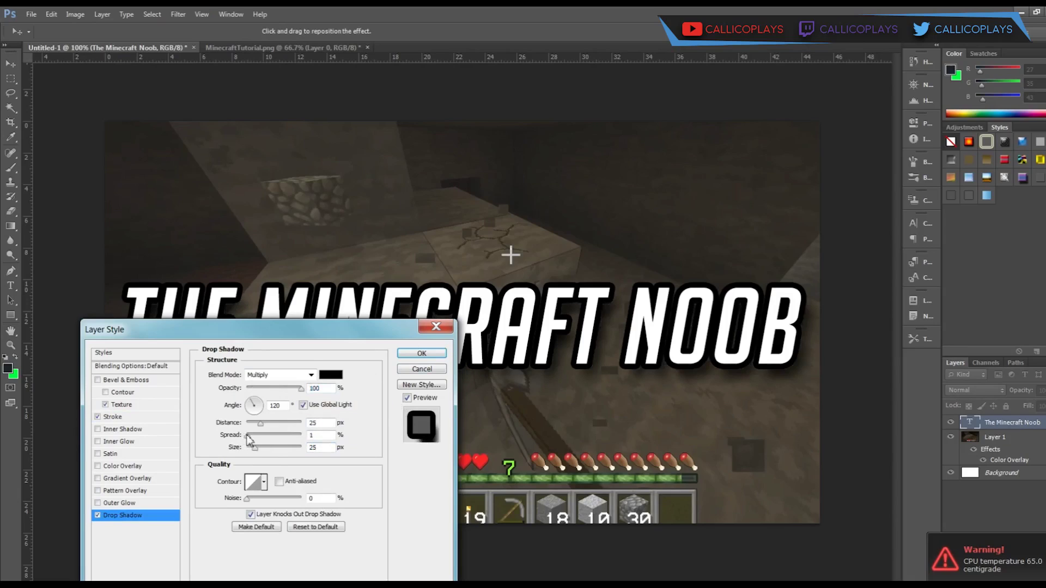
pyautogui.moveTo(248, 439); pyautogui.dragTo(274, 440)
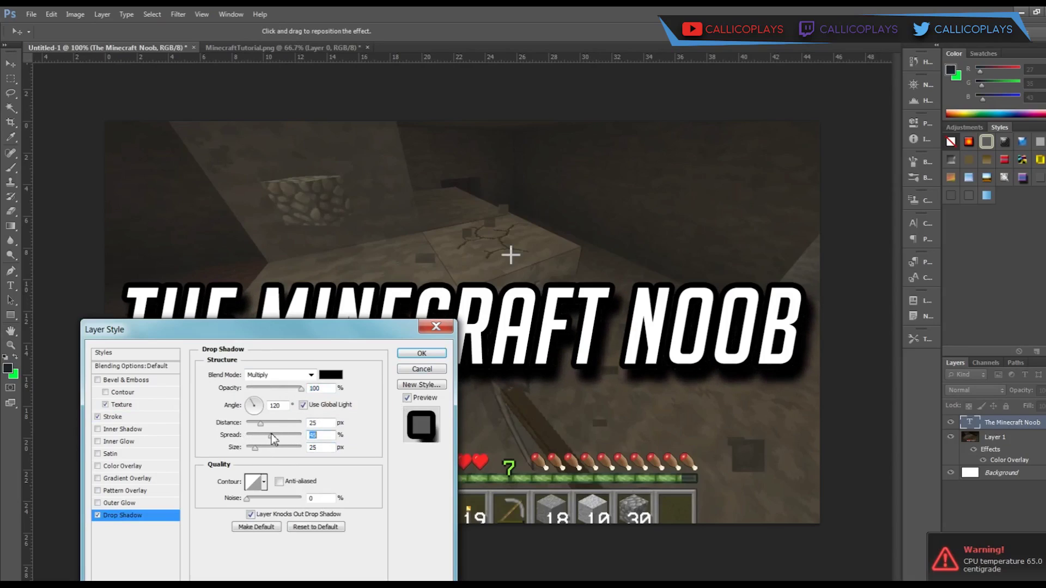
pyautogui.click(422, 354)
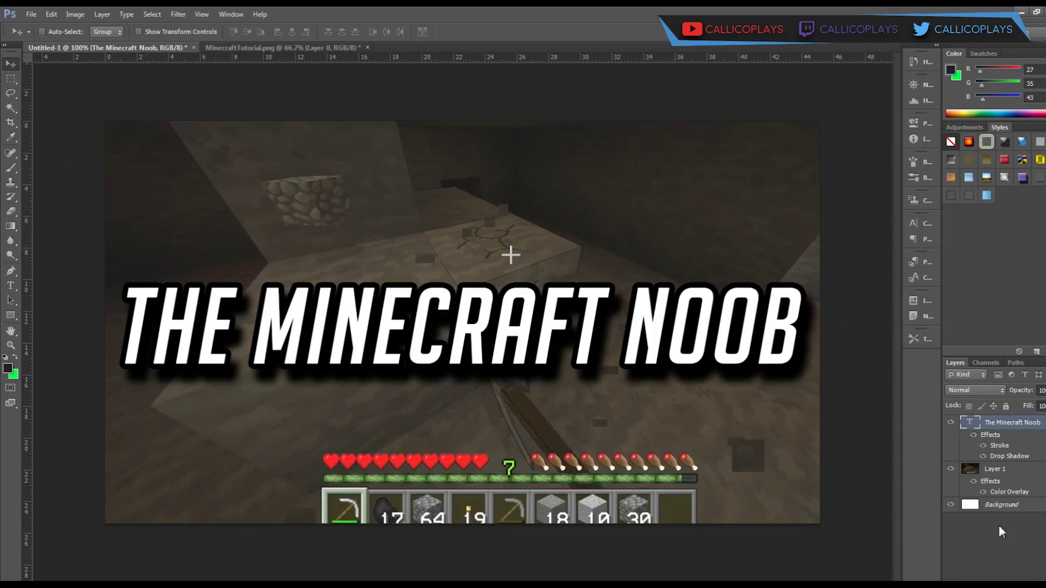
pyautogui.hotkey('ctrl', '-')
pyautogui.hotkey('ctrl', '-')
pyautogui.hotkey('ctrl', '-')
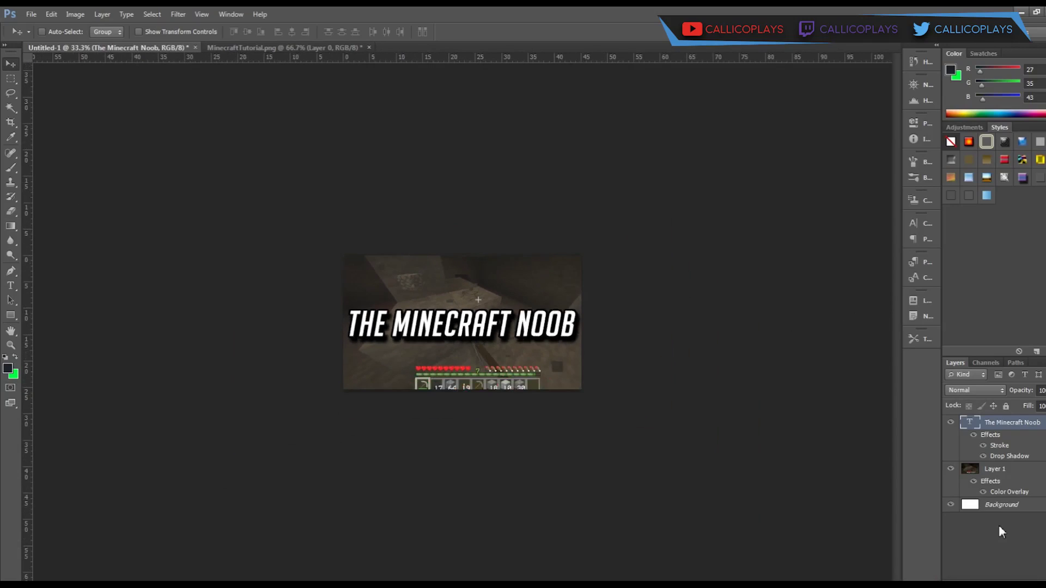
pyautogui.hotkey('ctrl', '-')
pyautogui.hotkey('ctrl', '-')
pyautogui.hotkey('ctrl', '-')
pyautogui.hotkey('ctrl', '-')
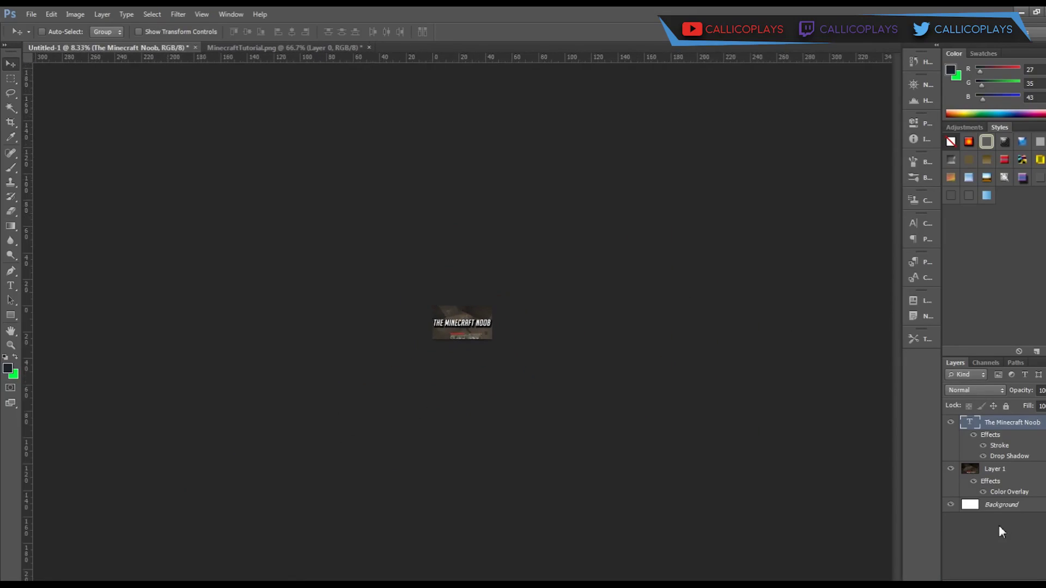
pyautogui.hotkey('ctrl', '-')
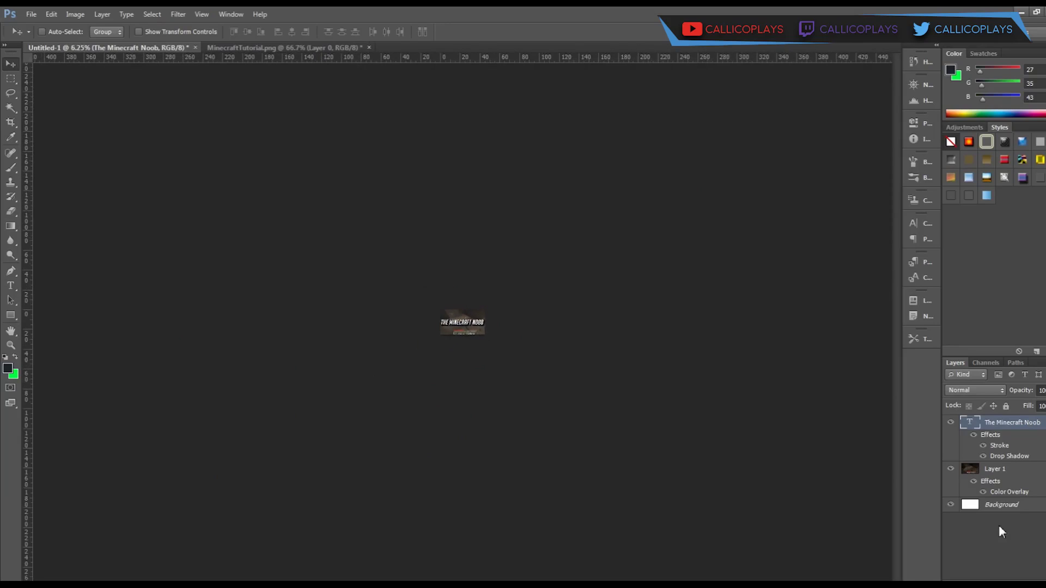
pyautogui.hotkey('ctrl', '+')
pyautogui.hotkey('ctrl', '+')
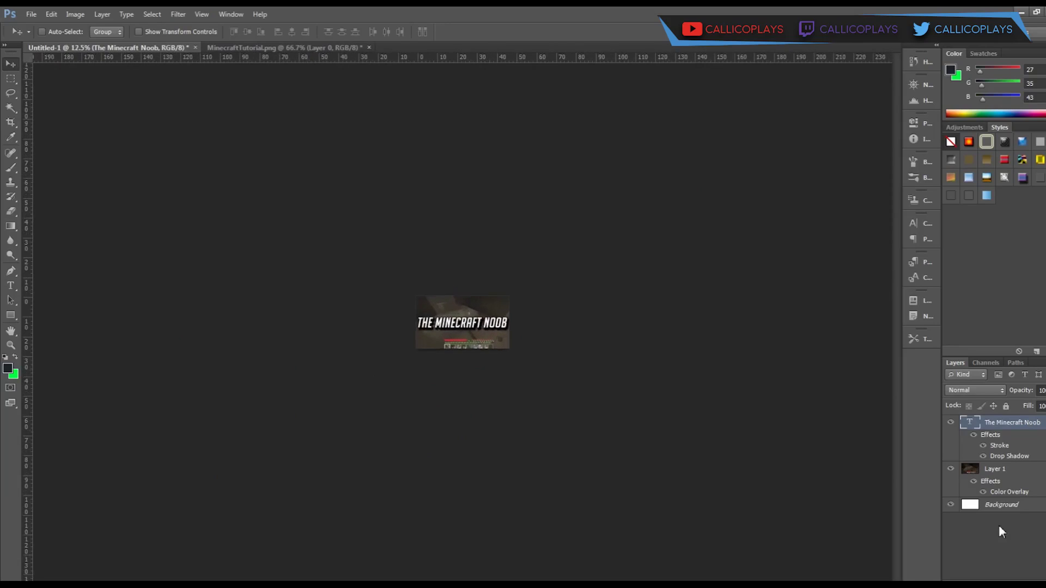
pyautogui.hotkey('ctrl', '+')
pyautogui.hotkey('ctrl', '+')
pyautogui.hotkey('ctrl', '+')
pyautogui.hotkey('ctrl', '+')
pyautogui.hotkey('ctrl', '+')
pyautogui.hotkey('ctrl', '+')
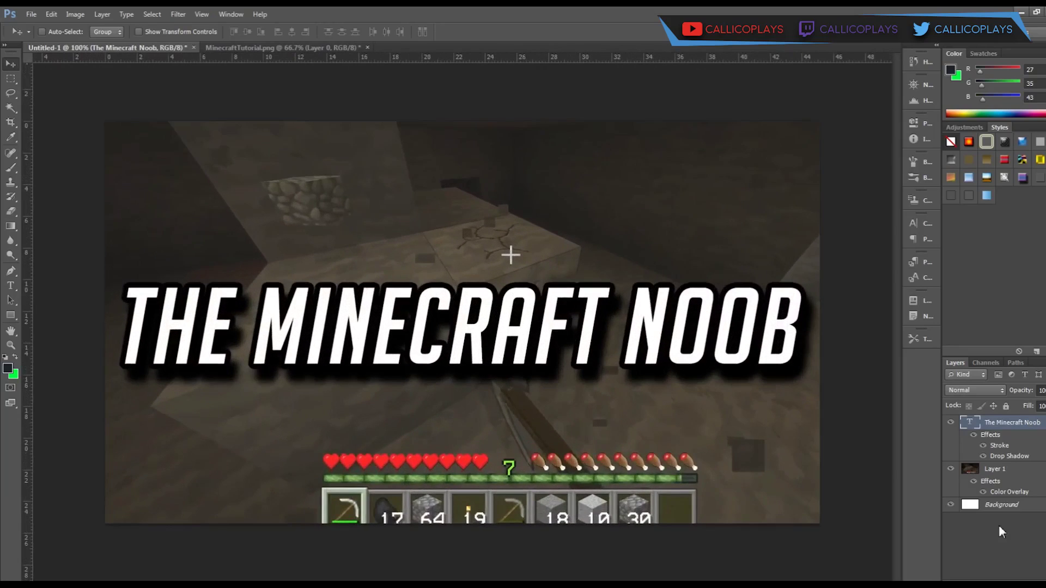
pyautogui.press('t')
# Break the title into separate lines and center-align the text.
pyautogui.click(245, 324)
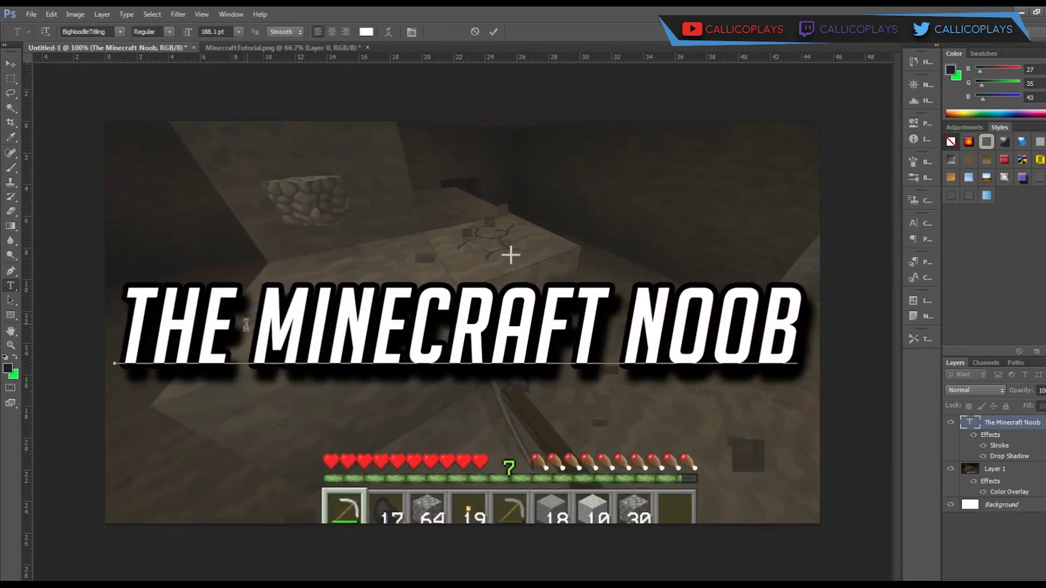
pyautogui.press('Return')
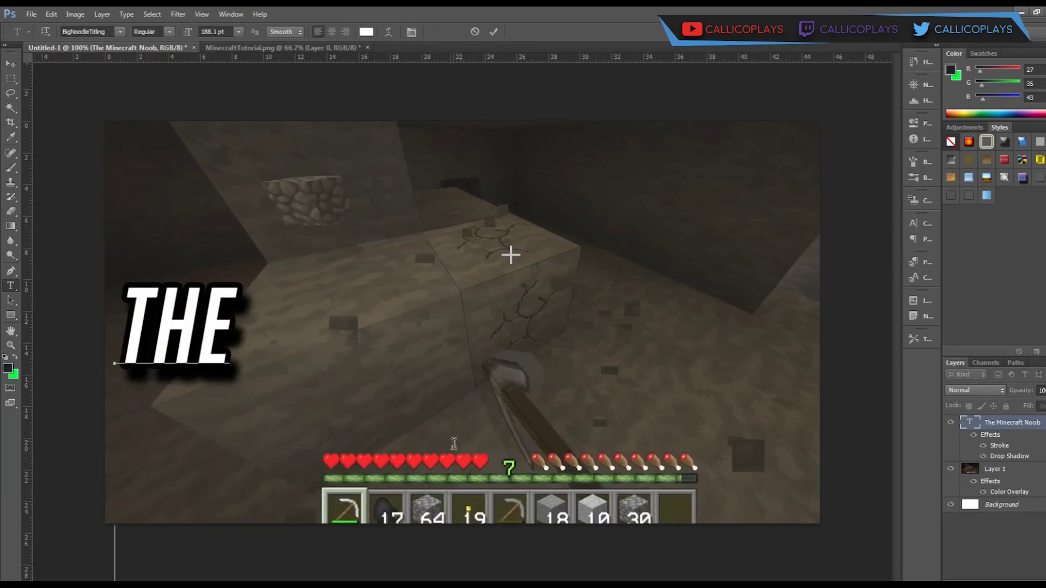
pyautogui.click(480, 460)
pyautogui.press('Return')
pyautogui.hotkey('ctrl', 'a')
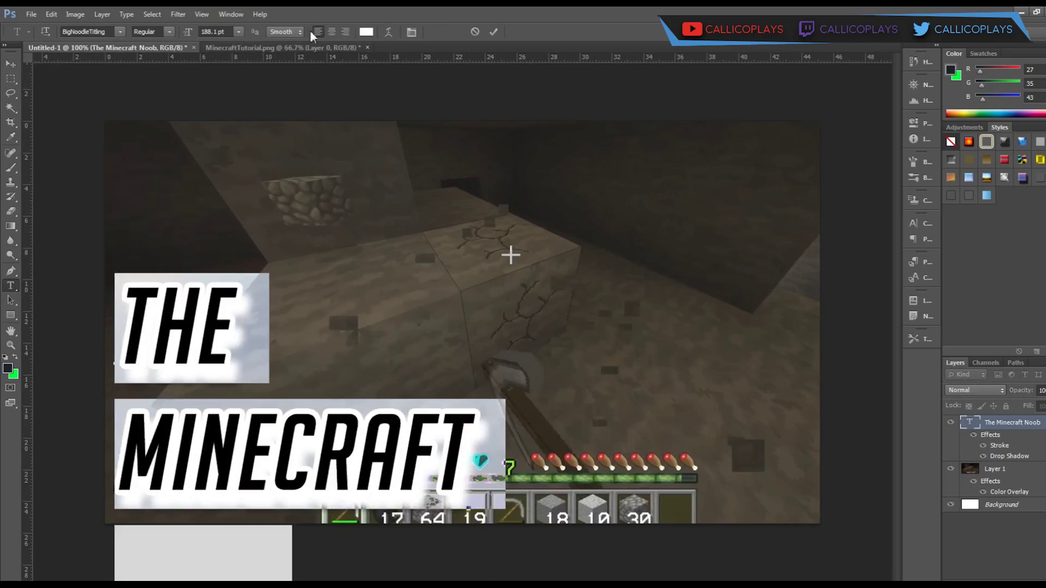
pyautogui.click(330, 32)
# Move the title right and up onto the canvas and enlarge it slightly.
pyautogui.click(11, 64)
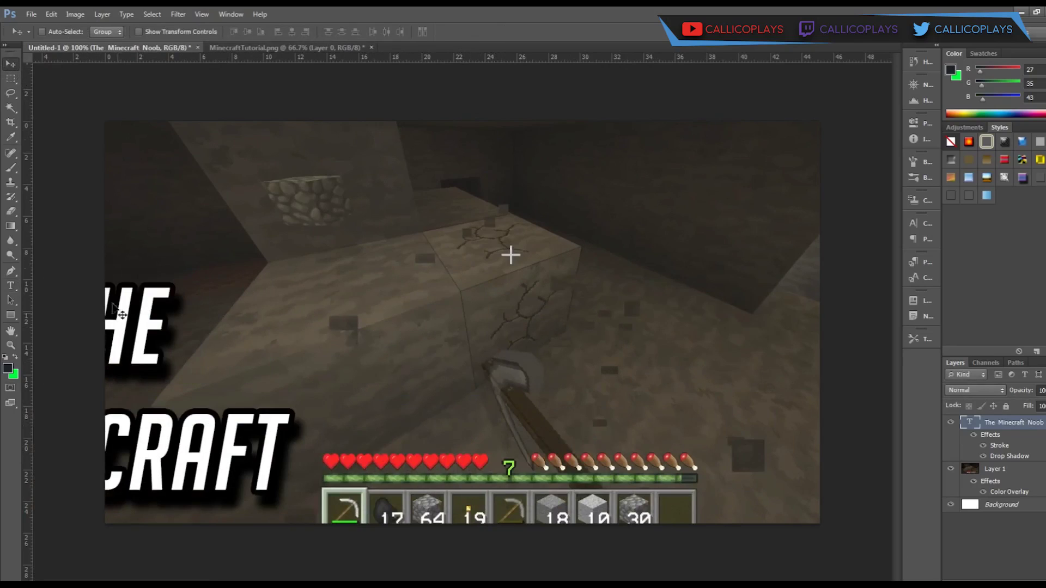
pyautogui.moveTo(280, 339); pyautogui.dragTo(545, 247)
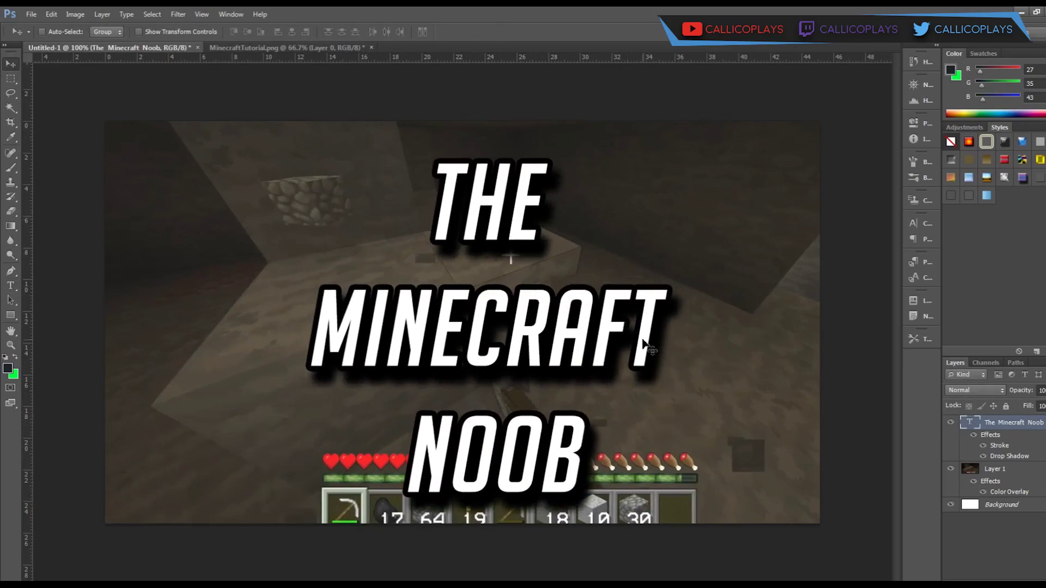
pyautogui.hotkey('ctrl', 't')
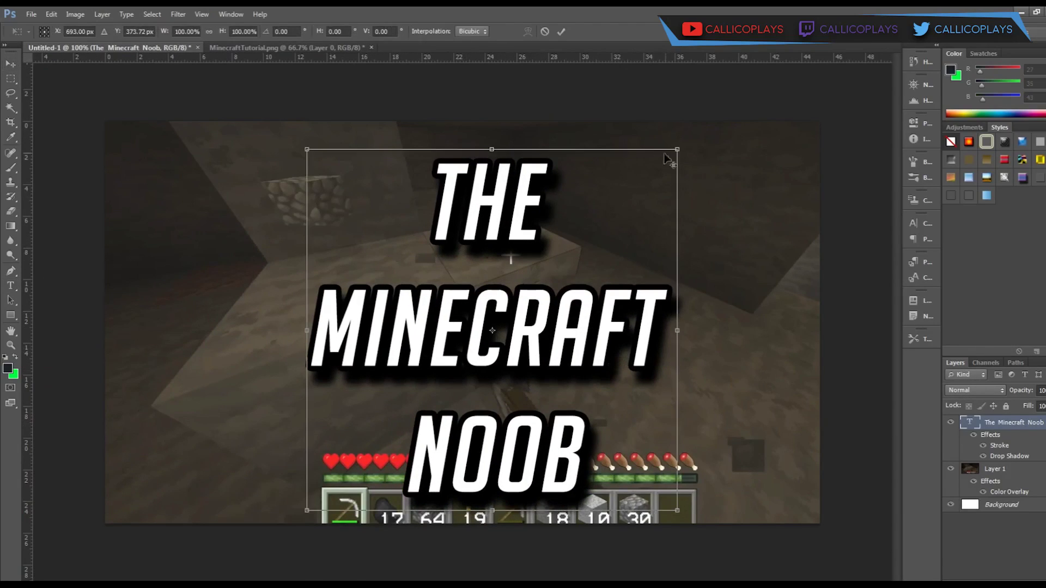
pyautogui.moveTo(679, 149); pyautogui.dragTo(747, 152)
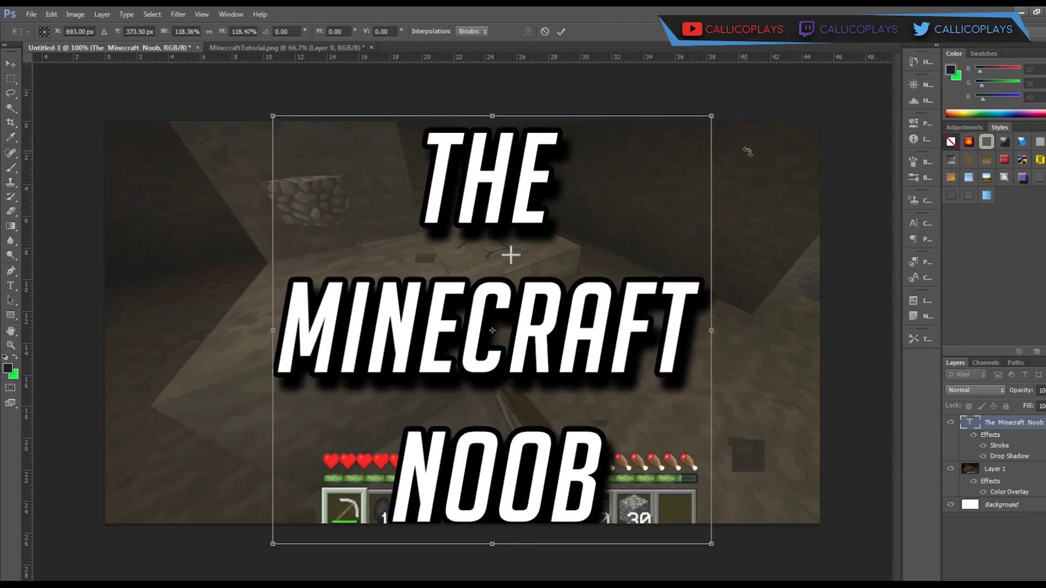
pyautogui.press('Return')
# Rejoin MINECRAFT NOOB onto one line and shift the title down.
pyautogui.press('t')
pyautogui.click(360, 448)
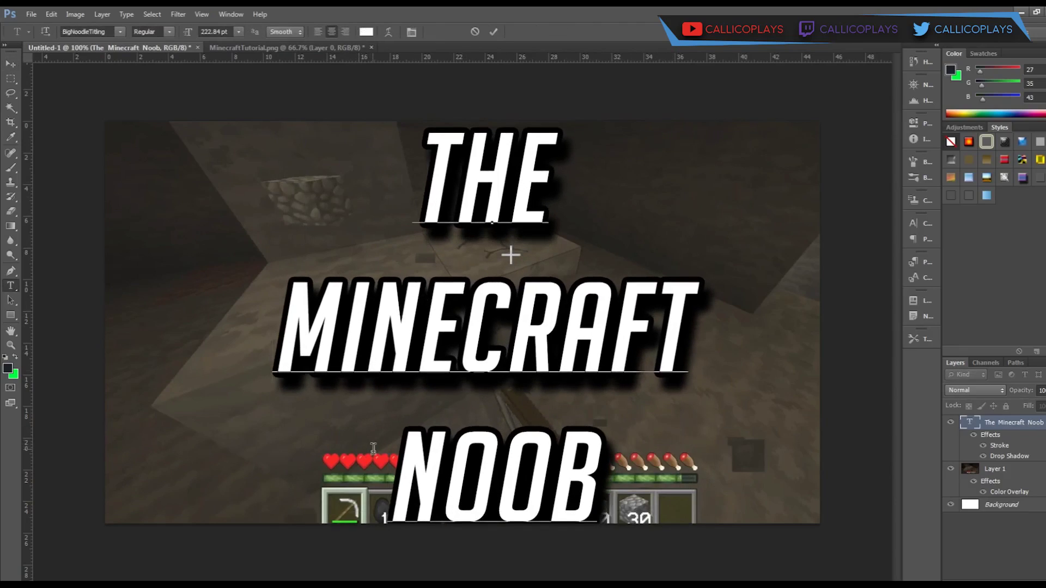
pyautogui.press('BackSpace')
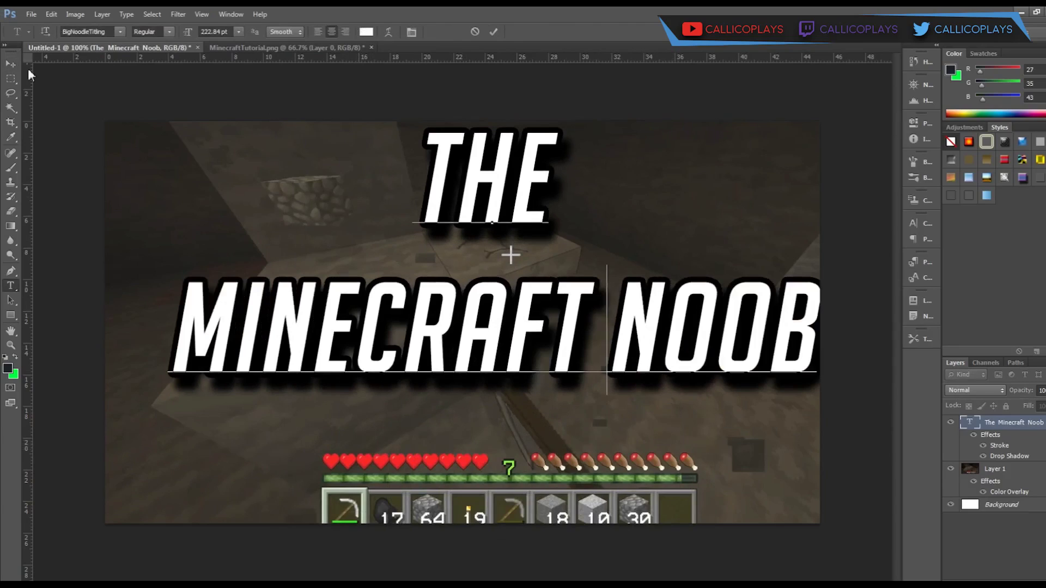
pyautogui.click(11, 64)
pyautogui.moveTo(331, 383); pyautogui.dragTo(296, 463)
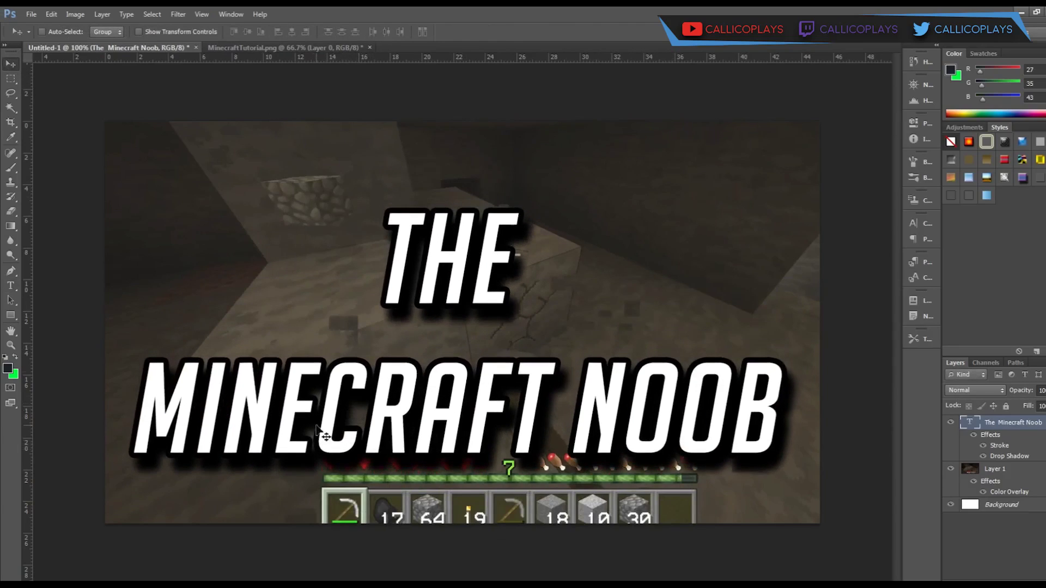
# Scale the title to about 108% and move it up about 27 px.
pyautogui.hotkey('ctrl', 't')
pyautogui.moveTo(785, 196); pyautogui.dragTo(808, 190)
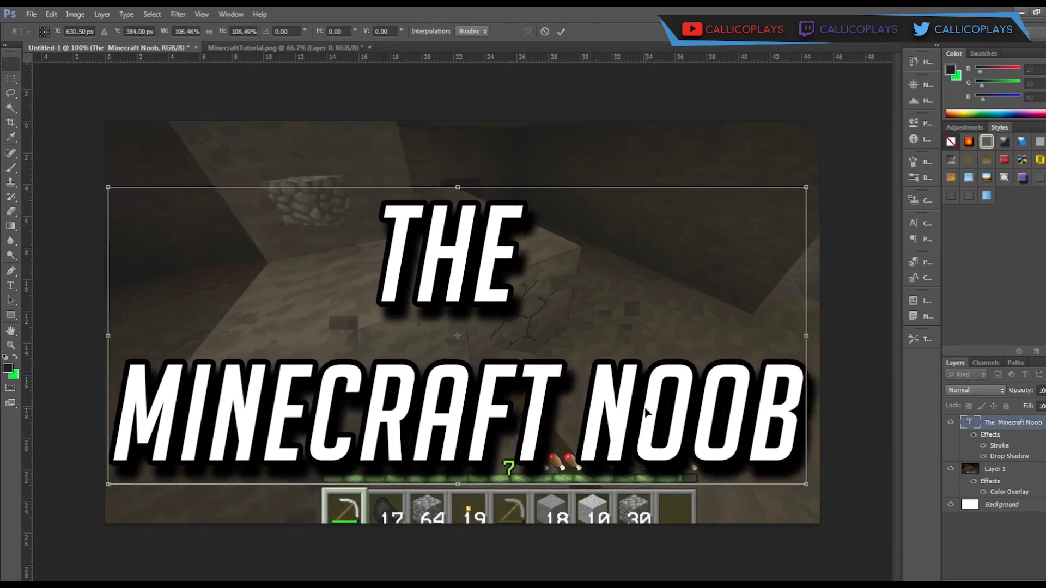
pyautogui.press('Return')
pyautogui.moveTo(649, 416); pyautogui.dragTo(643, 402)
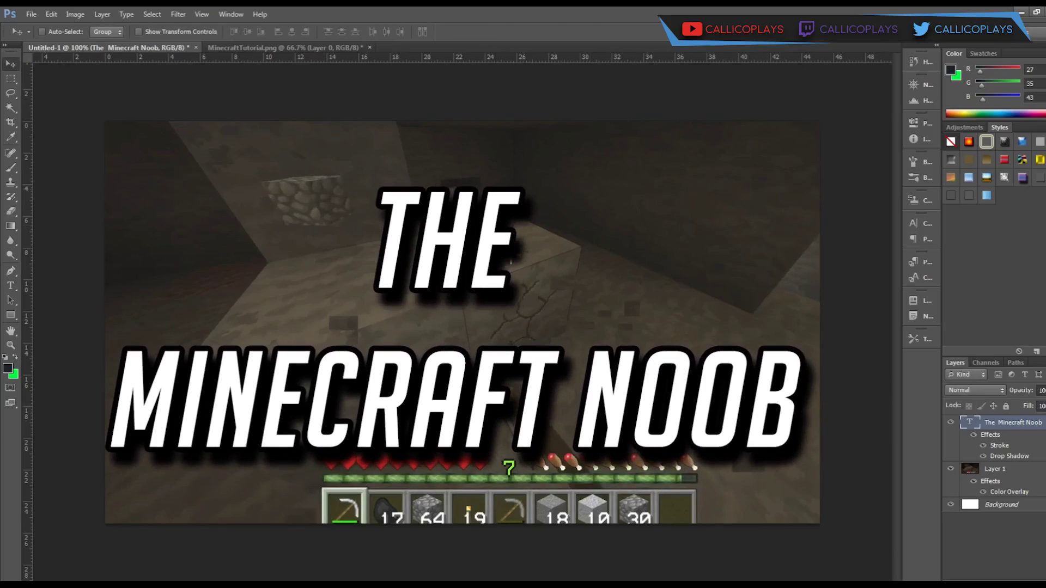
pyautogui.hotkey('ctrl', 'a')
# Center the title horizontally on the canvas, preview it zoomed out, and nudge it slightly.
pyautogui.click(292, 32)
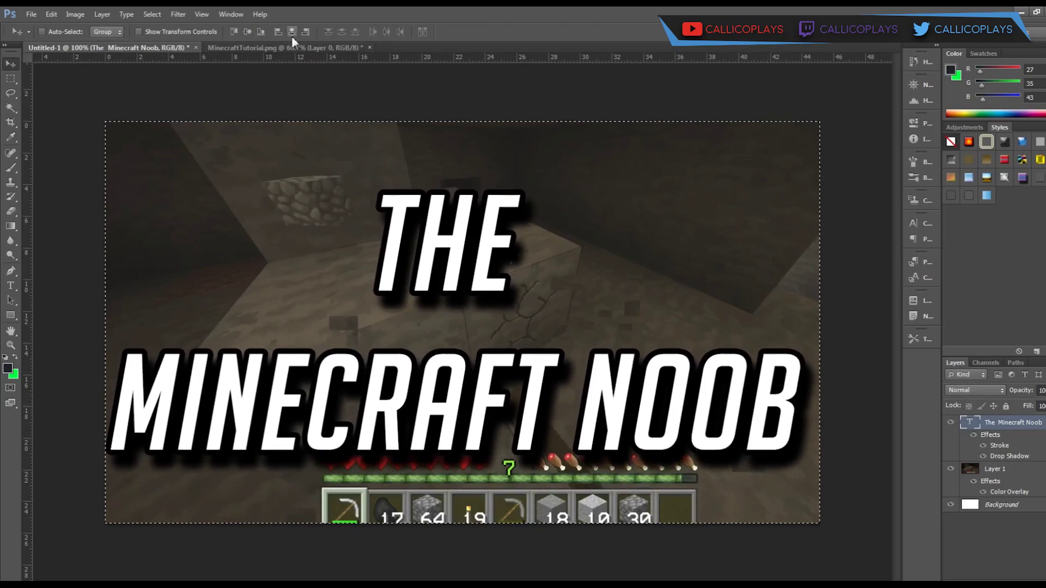
pyautogui.click(294, 33)
pyautogui.hotkey('ctrl', 'd')
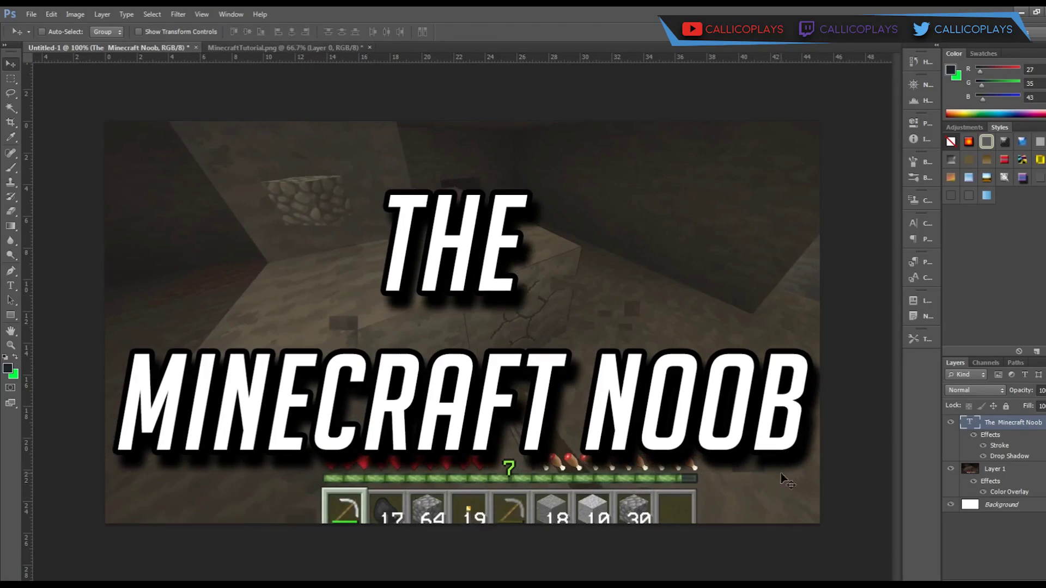
pyautogui.hotkey('ctrl', '-')
pyautogui.hotkey('ctrl', '-')
pyautogui.hotkey('ctrl', '-')
pyautogui.hotkey('ctrl', '-')
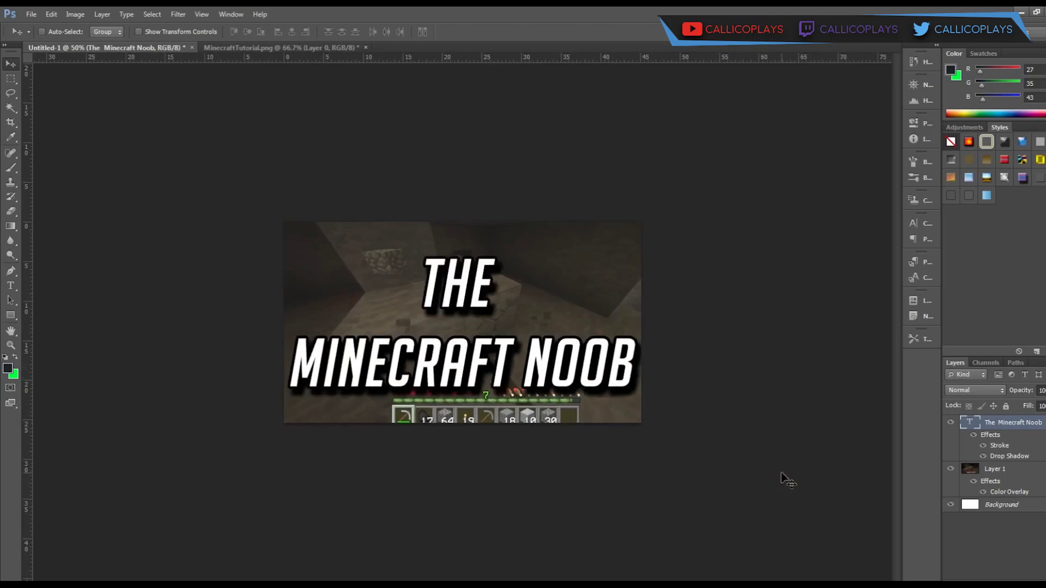
pyautogui.hotkey('ctrl', '-')
pyautogui.hotkey('ctrl', '-')
pyautogui.hotkey('ctrl', '-')
pyautogui.hotkey('ctrl', '-')
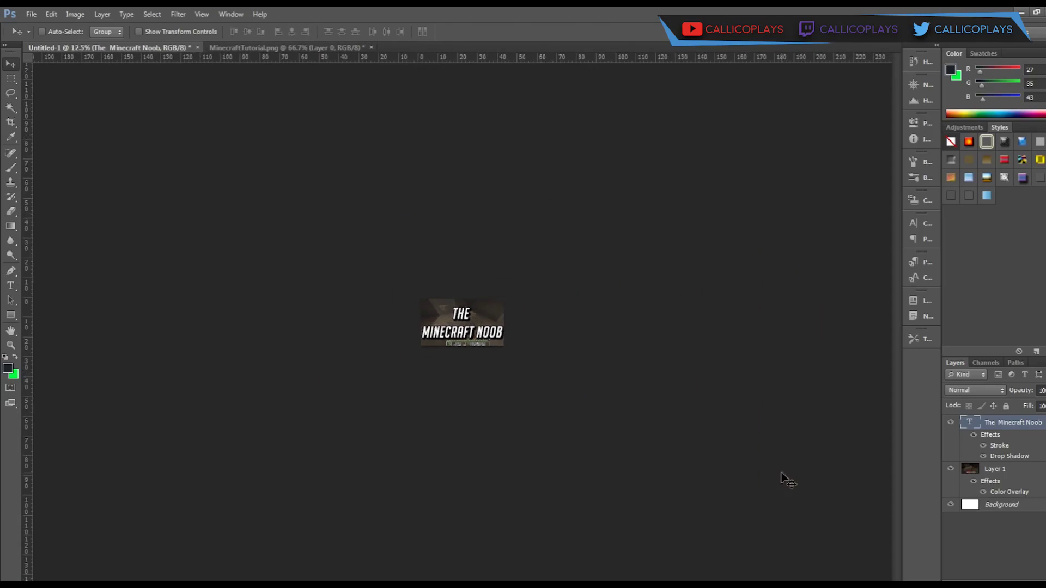
pyautogui.hotkey('ctrl', '-')
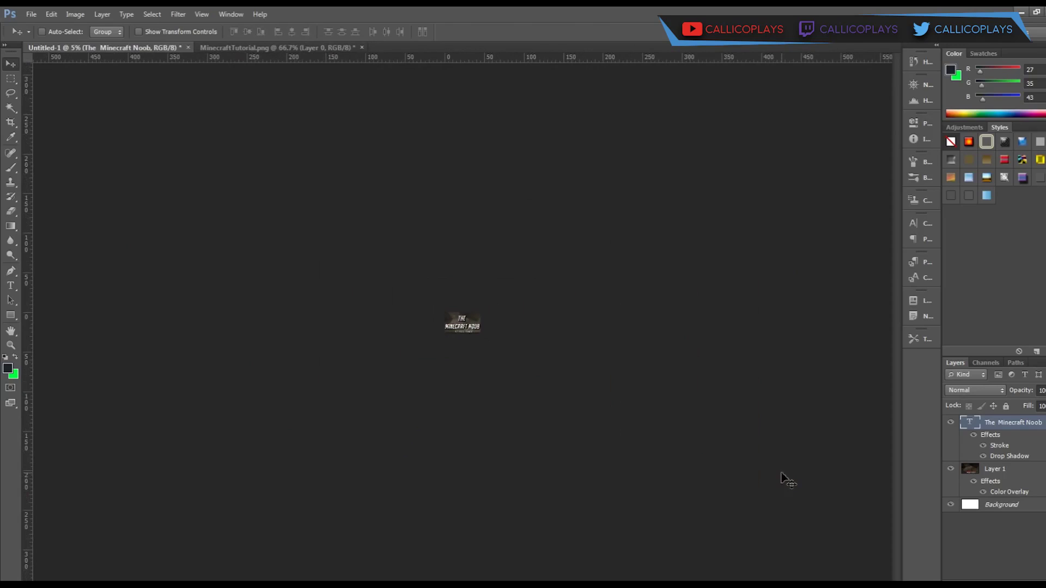
pyautogui.hotkey('ctrl', '+')
pyautogui.hotkey('ctrl', '+')
pyautogui.hotkey('ctrl', '+')
pyautogui.hotkey('ctrl', '+')
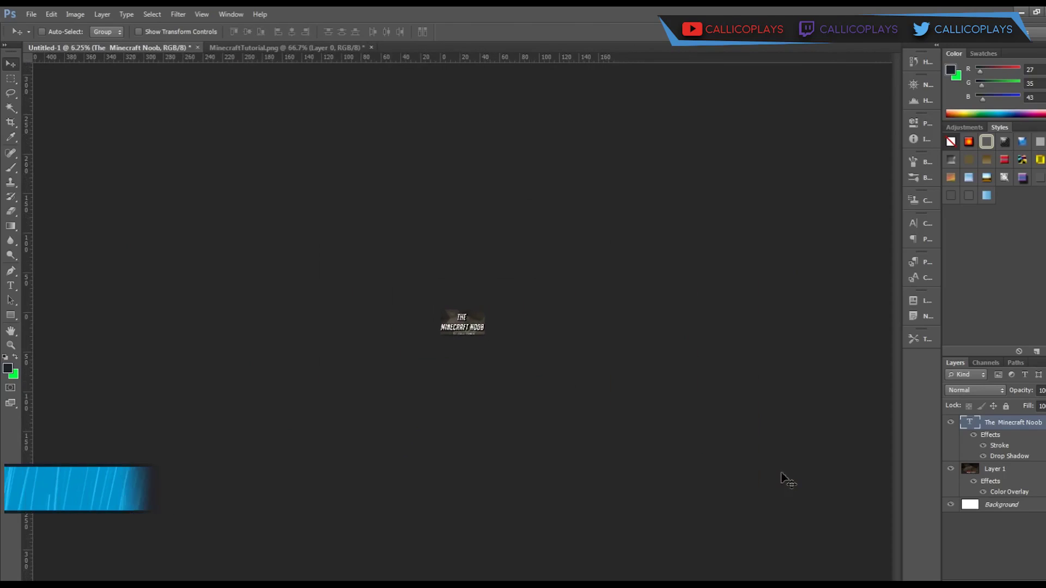
pyautogui.hotkey('ctrl', '+')
pyautogui.hotkey('ctrl', '+')
pyautogui.hotkey('ctrl', '+')
pyautogui.hotkey('ctrl', '+')
pyautogui.hotkey('ctrl', '+')
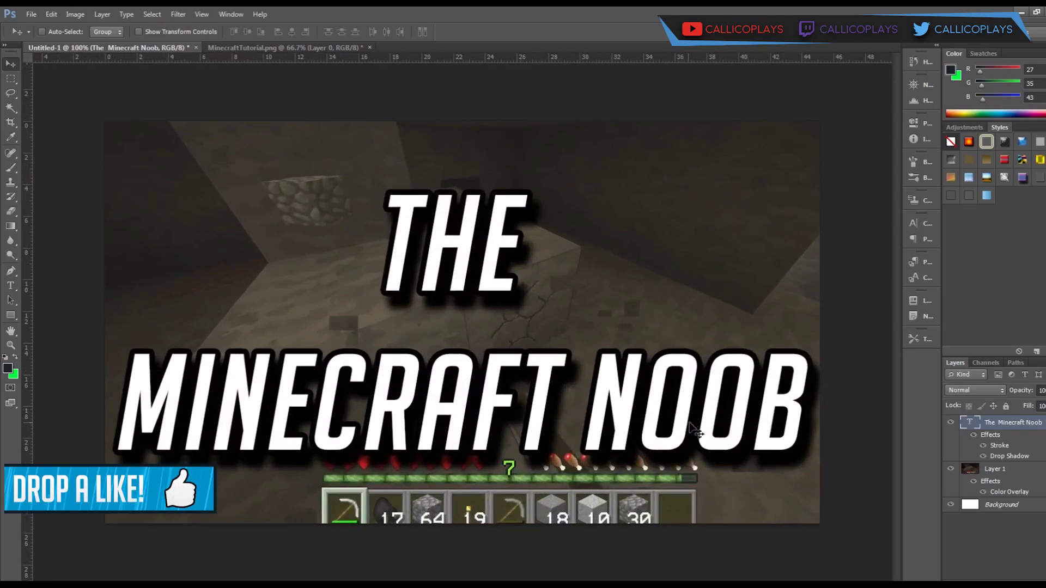
pyautogui.moveTo(689, 422)
pyautogui.mouseDown()
pyautogui.moveTo(703, 357)
pyautogui.moveTo(699, 466)
pyautogui.moveTo(697, 422)
pyautogui.mouseUp()
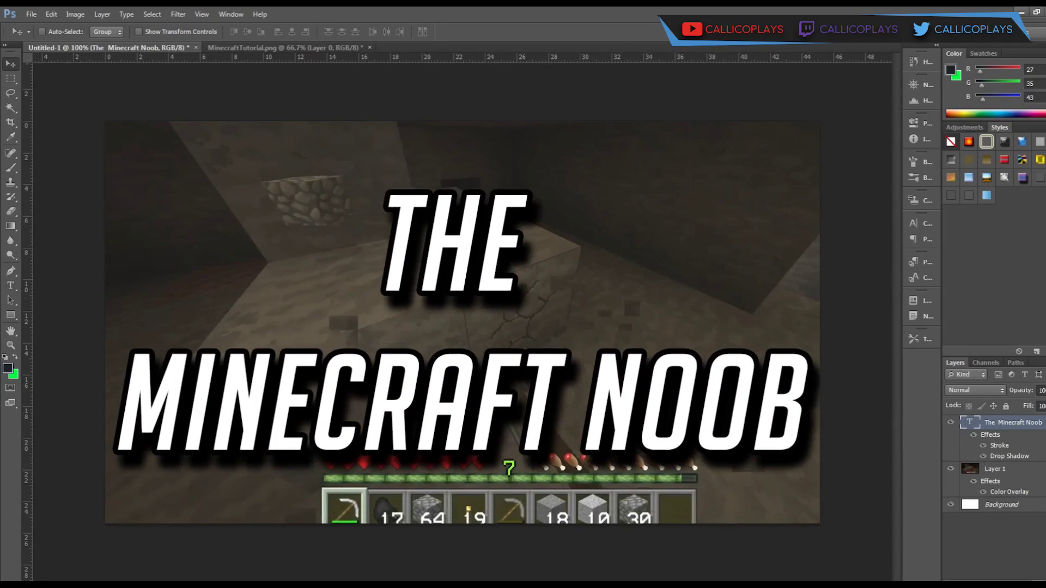
# Add a new empty Layer 2 and set the foreground colour to bright blue 008cee.
pyautogui.click(1029, 570)
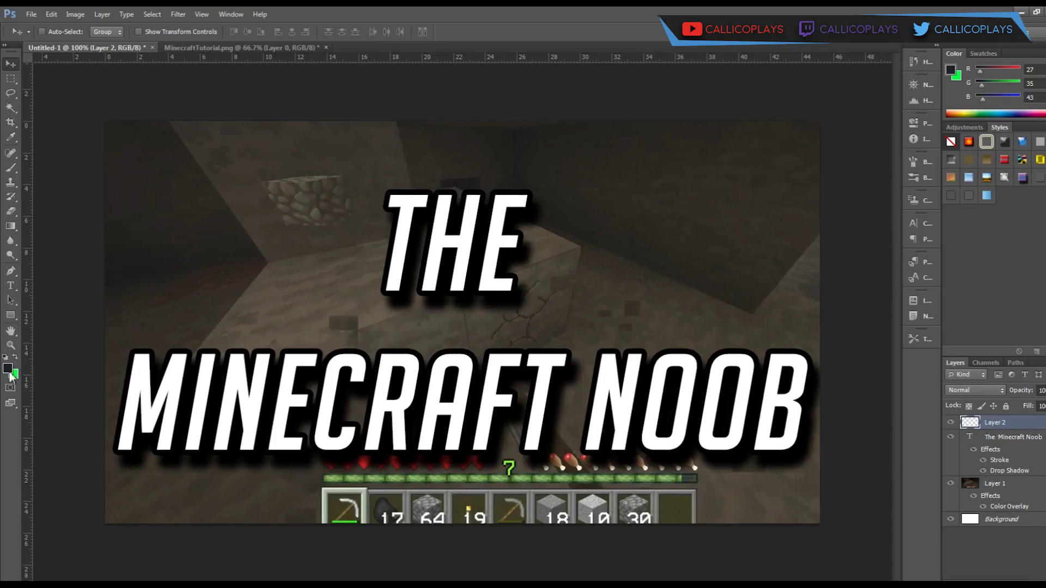
pyautogui.click(8, 369)
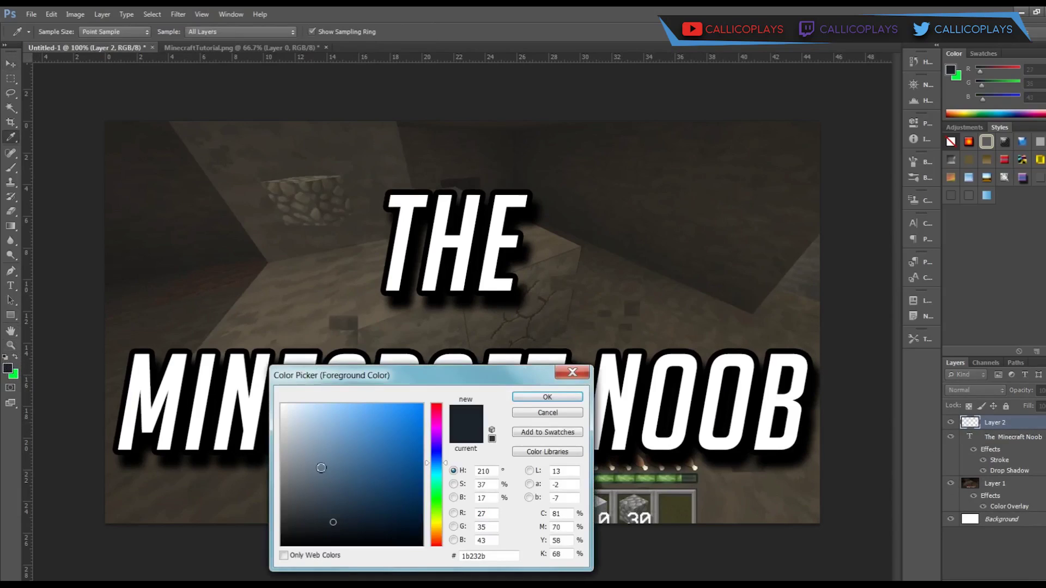
pyautogui.moveTo(391, 445); pyautogui.dragTo(423, 414)
pyautogui.click(436, 413)
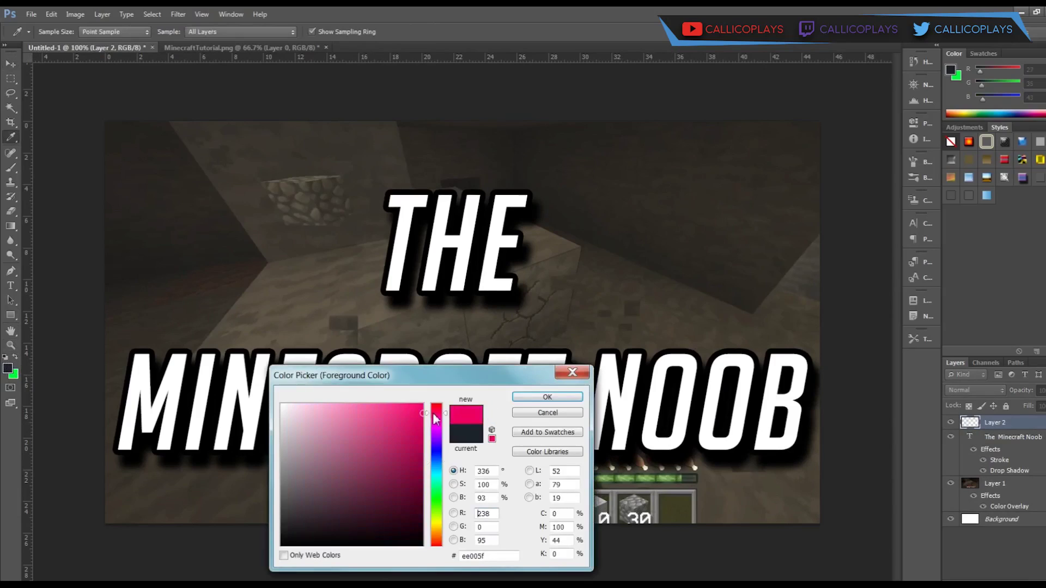
pyautogui.click(436, 467)
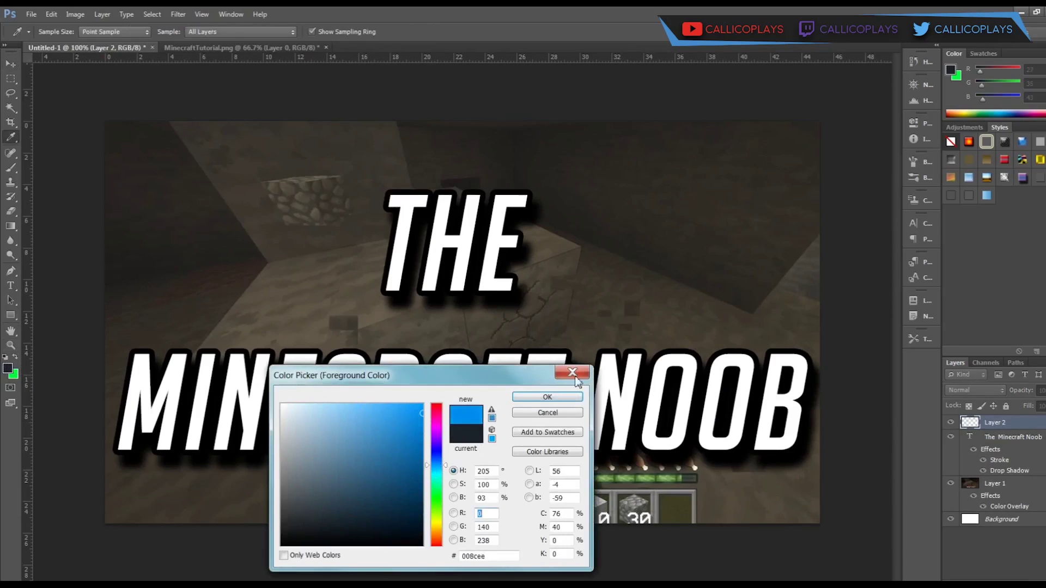
pyautogui.click(548, 397)
# Set the background colour to cyan-blue 00a3e0.
pyautogui.click(13, 375)
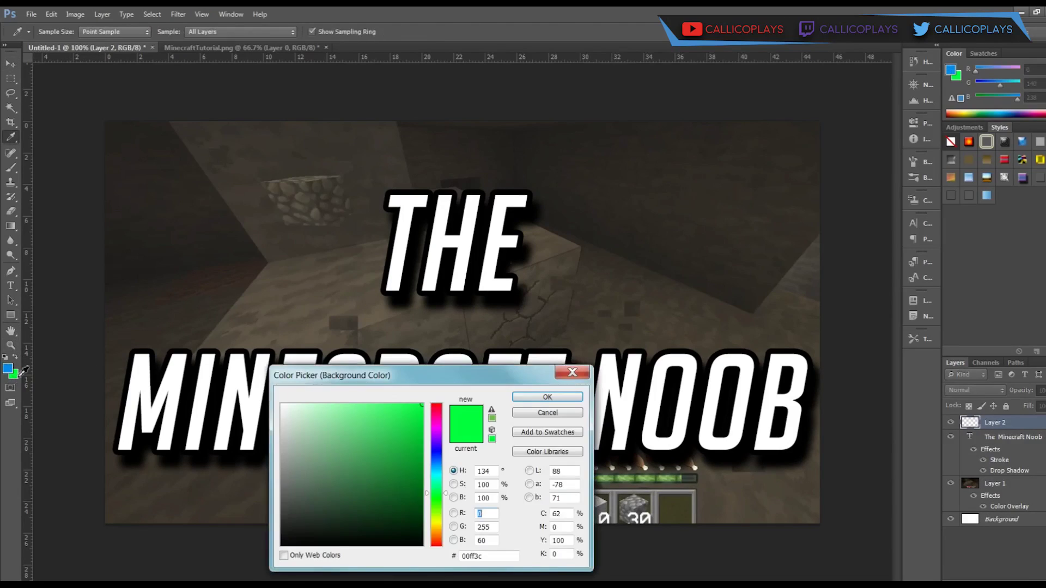
pyautogui.click(441, 475)
pyautogui.click(424, 420)
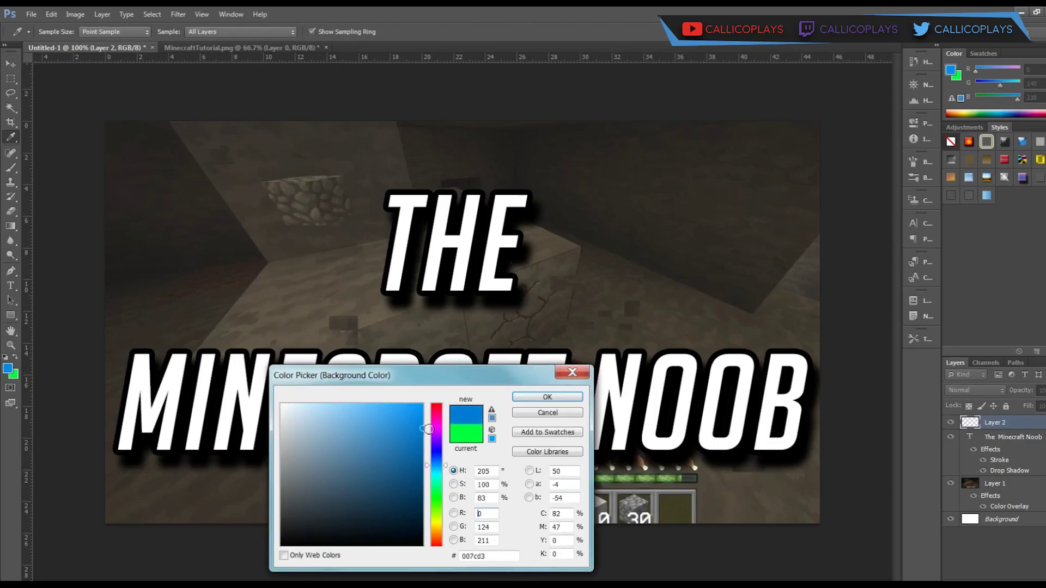
pyautogui.click(436, 421)
pyautogui.click(548, 397)
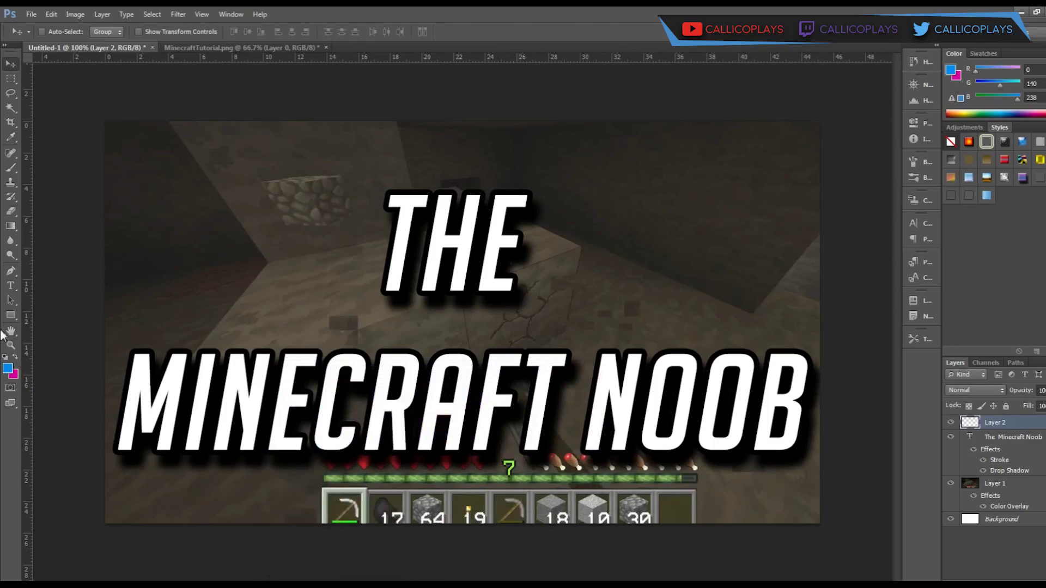
pyautogui.click(15, 376)
pyautogui.moveTo(439, 440); pyautogui.dragTo(442, 472)
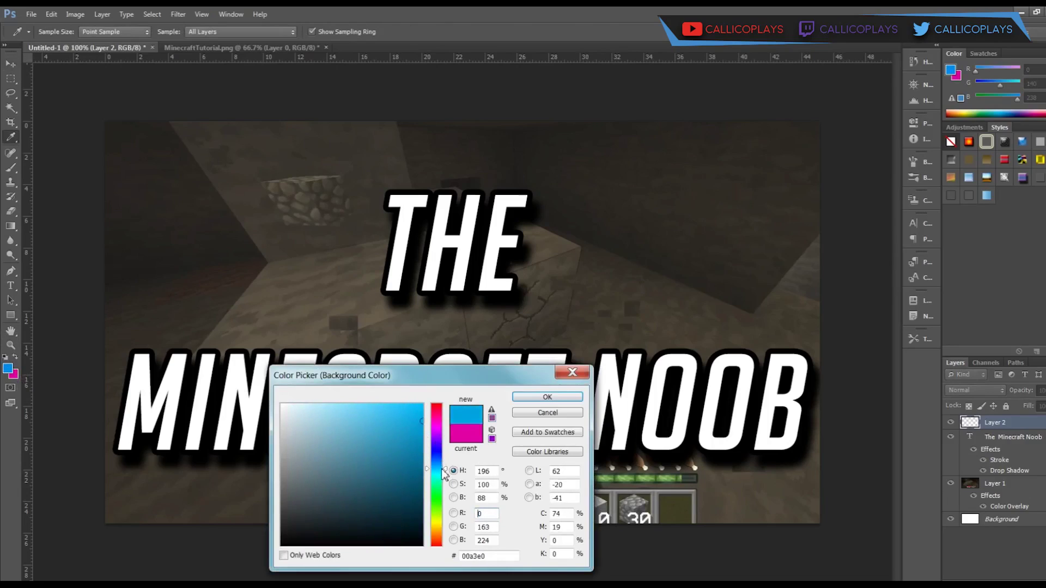
pyautogui.click(541, 398)
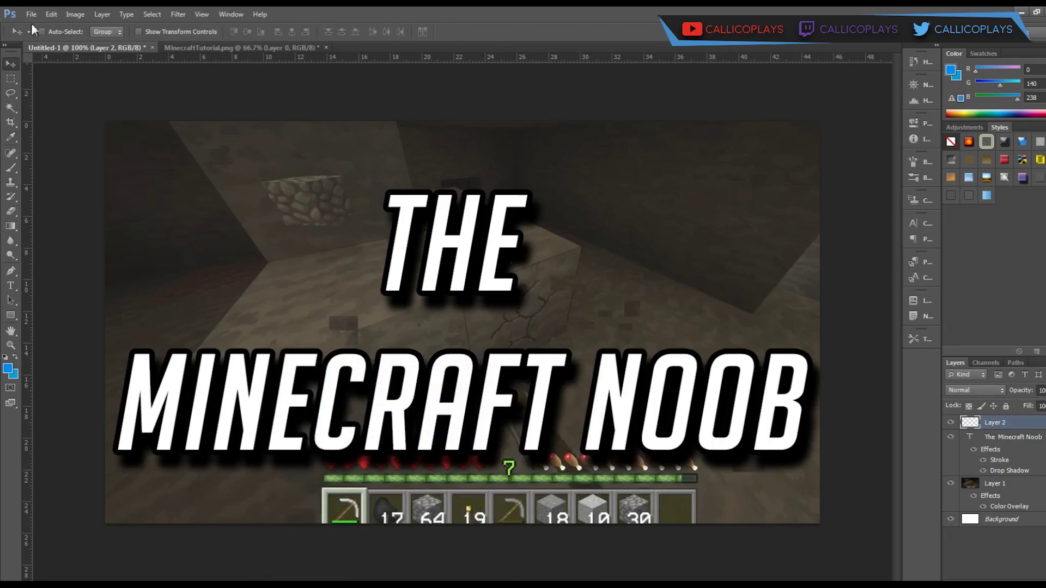
pyautogui.click(11, 226)
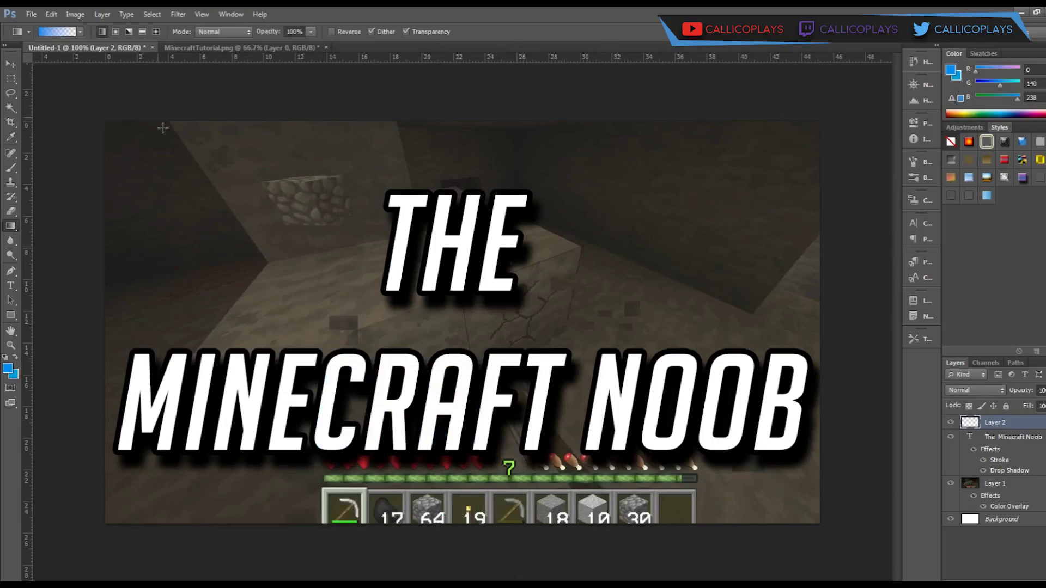
# Drag a Foreground to Background blue gradient left to right across all of Layer 2.
pyautogui.click(66, 32)
pyautogui.doubleClick(46, 152)
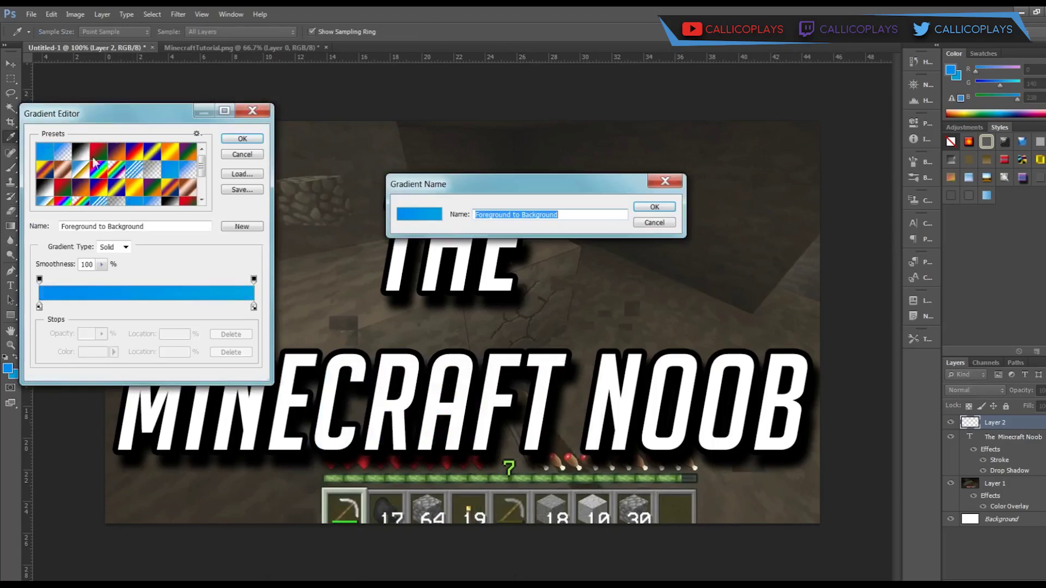
pyautogui.click(638, 222)
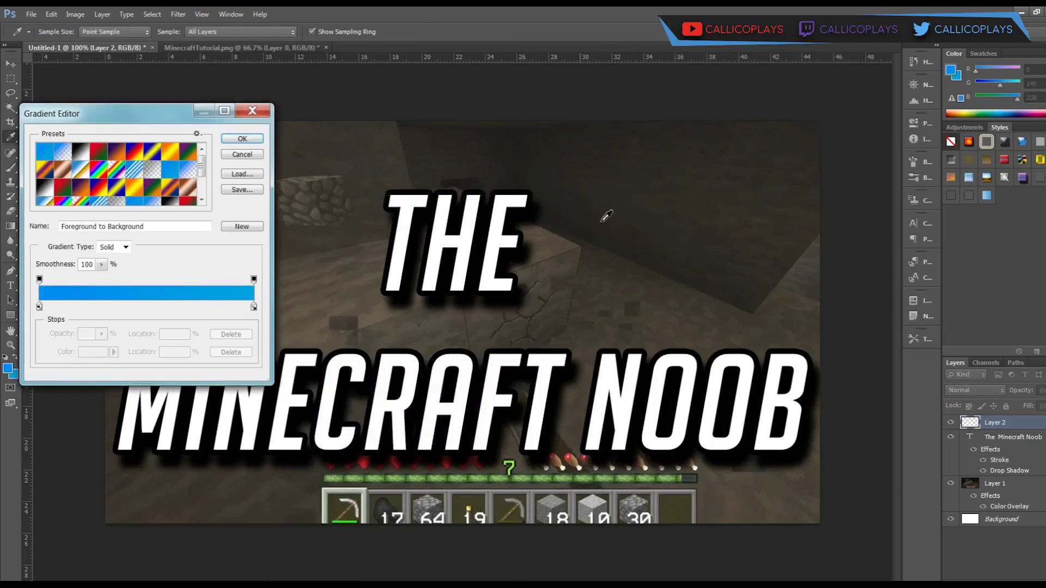
pyautogui.click(242, 138)
pyautogui.moveTo(240, 279); pyautogui.dragTo(694, 342)
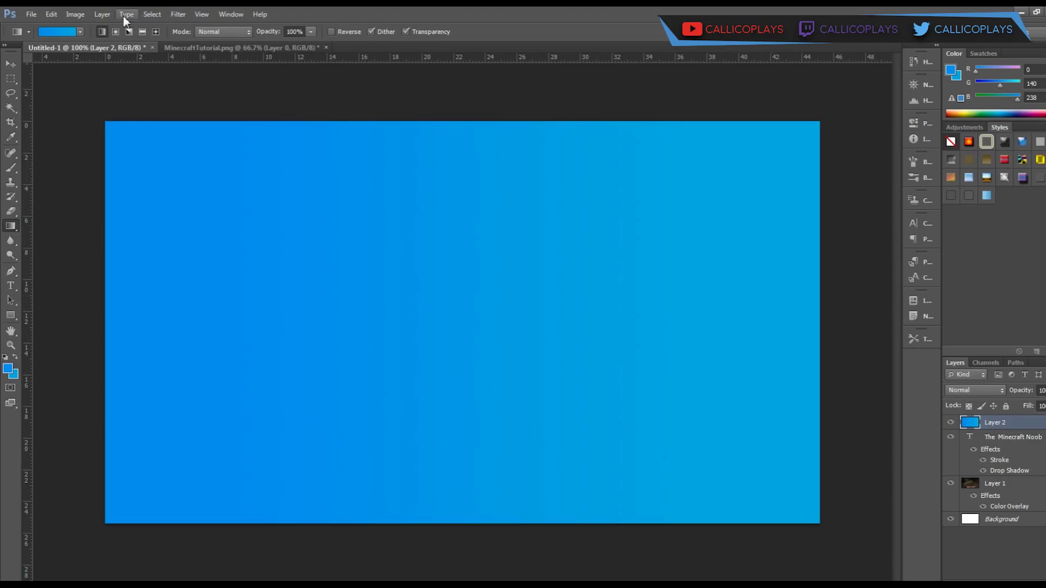
# Apply a Wave distortion with 299 generators and wavelength 63–64 to the blue gradient layer.
pyautogui.click(179, 14)
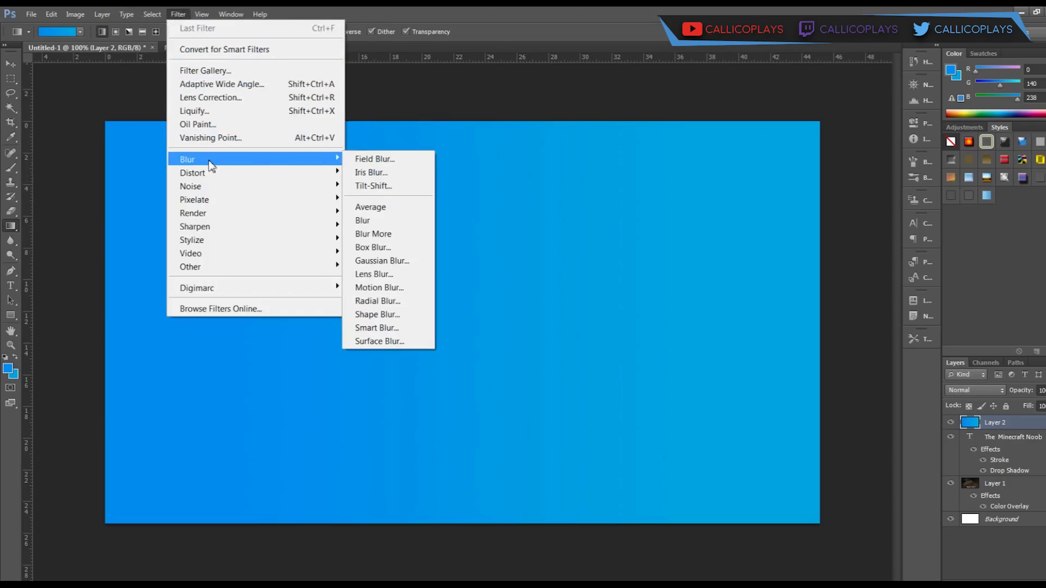
pyautogui.moveTo(301, 180)
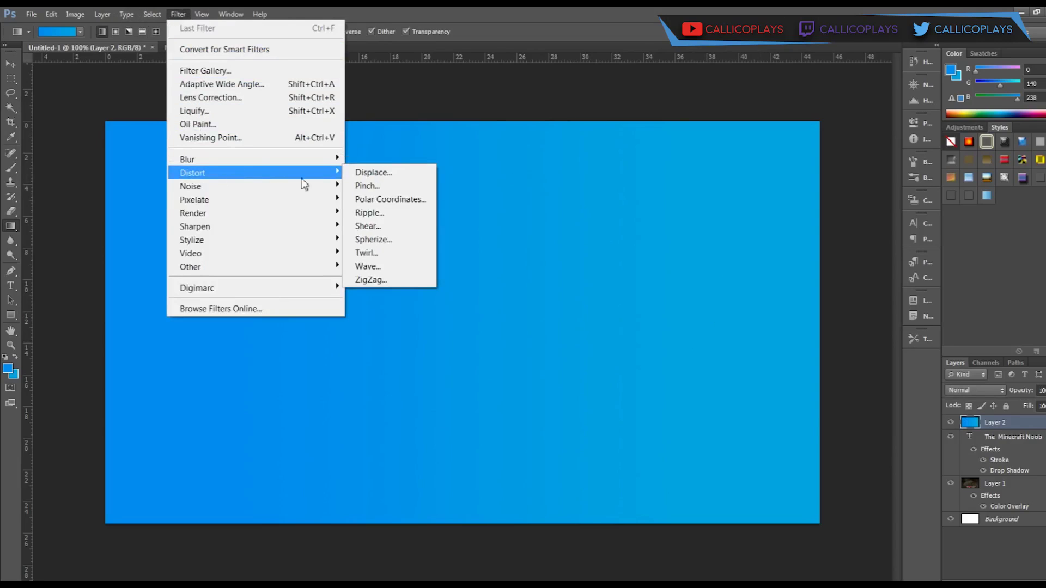
pyautogui.click(387, 266)
pyautogui.write('299')
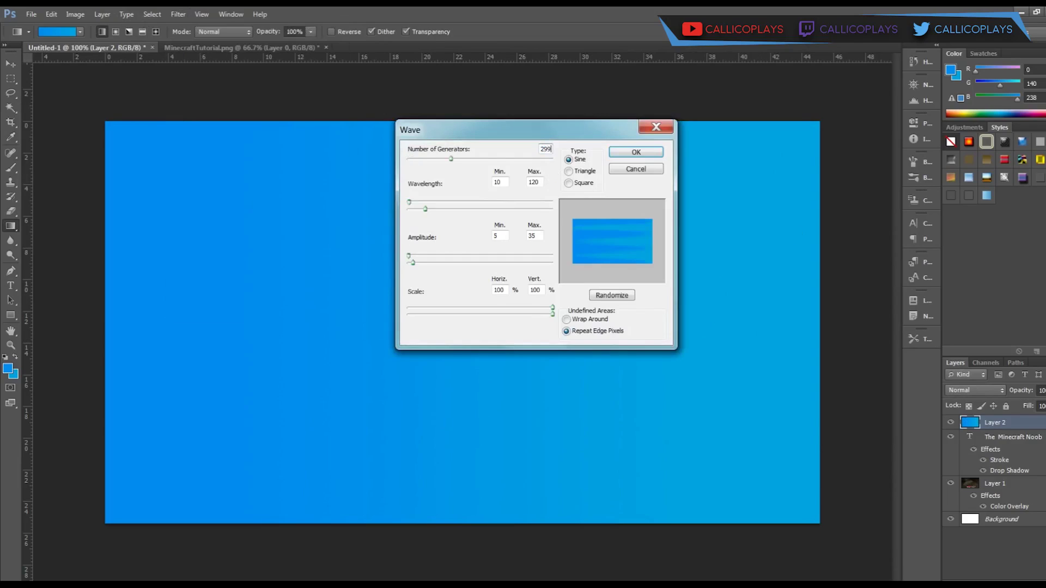
pyautogui.press('Tab')
pyautogui.write('63')
pyautogui.press('Tab')
pyautogui.write('64')
pyautogui.press('Tab')
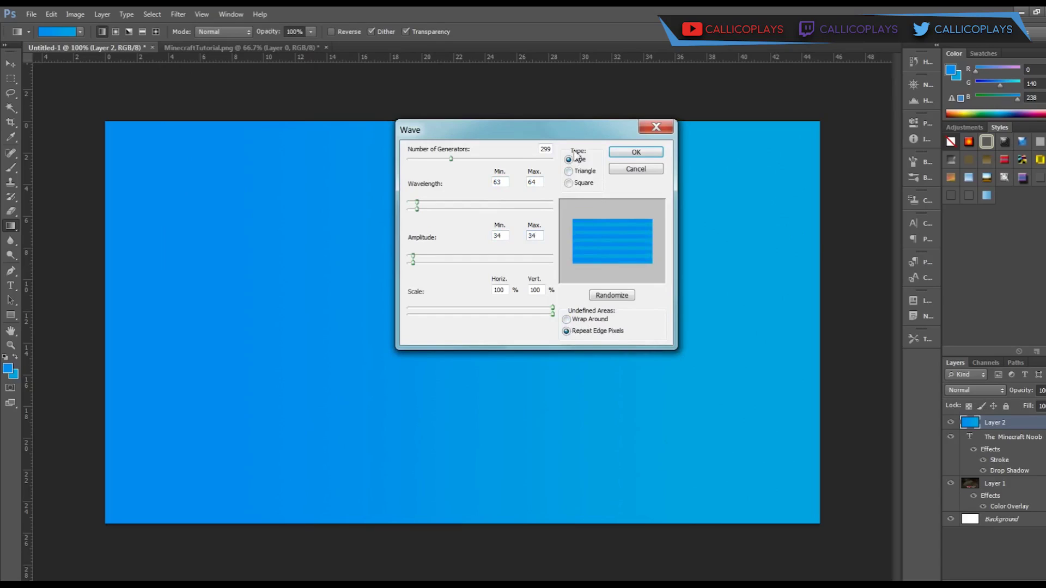
pyautogui.click(637, 153)
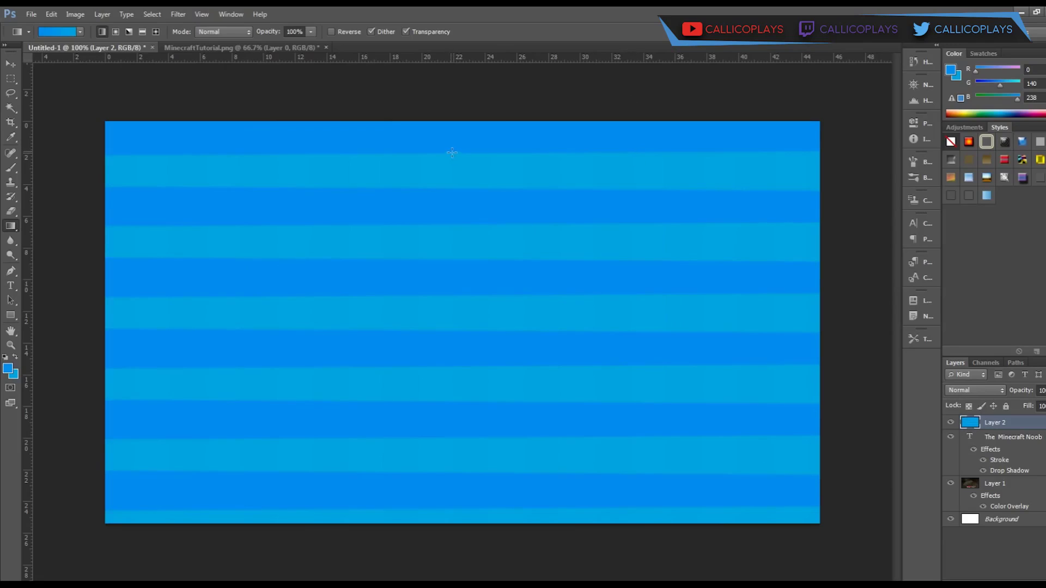
# Undo the wave stripes and redraw the vertical blue gradient several times to tune the blend.
pyautogui.hotkey('ctrl', 'z')
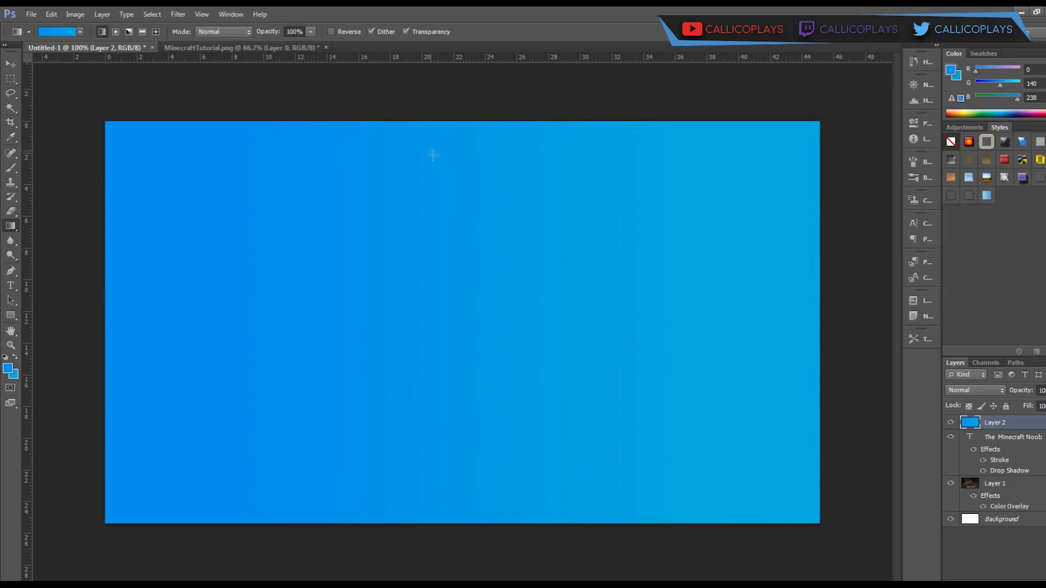
pyautogui.moveTo(433, 155); pyautogui.dragTo(433, 426)
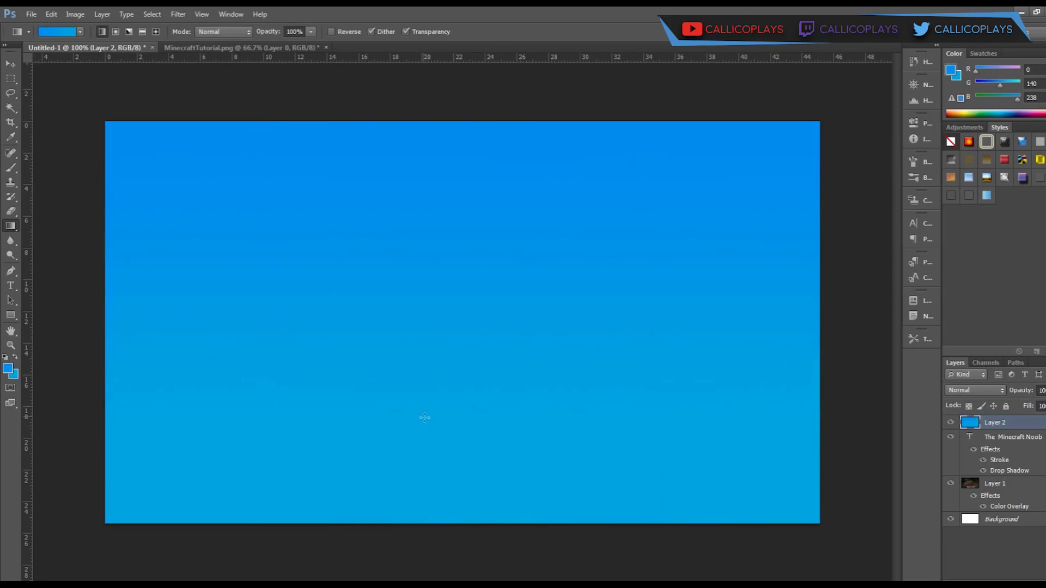
pyautogui.hotkey('ctrl', 'z')
pyautogui.moveTo(474, 217); pyautogui.dragTo(473, 427)
pyautogui.hotkey('ctrl', 'z')
pyautogui.moveTo(453, 262); pyautogui.dragTo(452, 339)
pyautogui.moveTo(491, 261); pyautogui.dragTo(491, 281)
pyautogui.moveTo(485, 459); pyautogui.dragTo(485, 484)
pyautogui.moveTo(465, 229); pyautogui.dragTo(465, 327)
pyautogui.moveTo(463, 249); pyautogui.dragTo(465, 281)
pyautogui.moveTo(467, 385); pyautogui.dragTo(467, 393)
pyautogui.hotkey('ctrl', 'z')
# Reverse the gradient's colours and redraw it darker at top, lighter cyan at bottom.
pyautogui.click(330, 32)
pyautogui.moveTo(439, 209); pyautogui.dragTo(444, 355)
pyautogui.hotkey('ctrl', 'z')
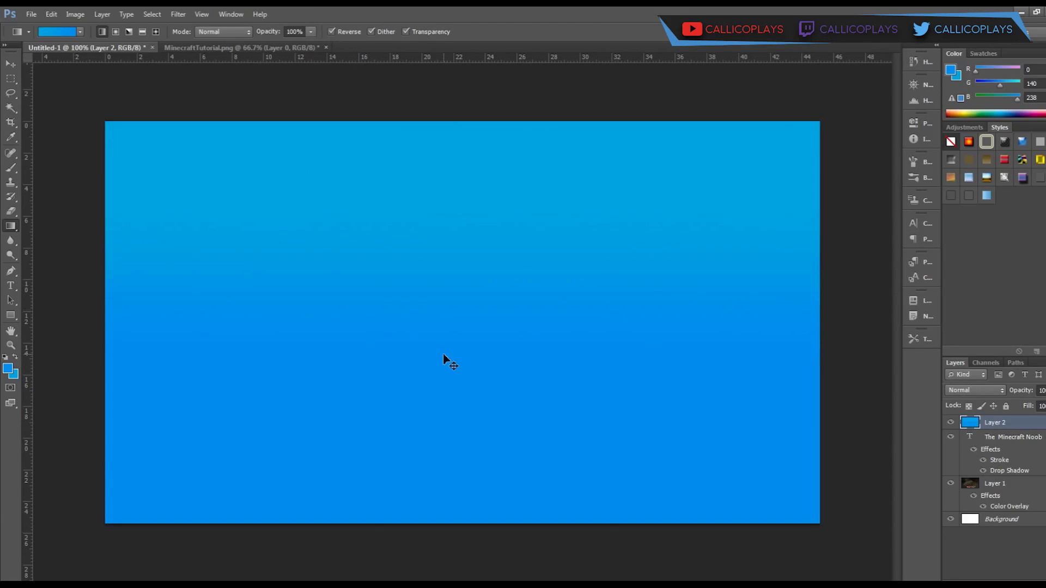
pyautogui.moveTo(452, 290); pyautogui.dragTo(453, 361)
pyautogui.hotkey('ctrl', 'z')
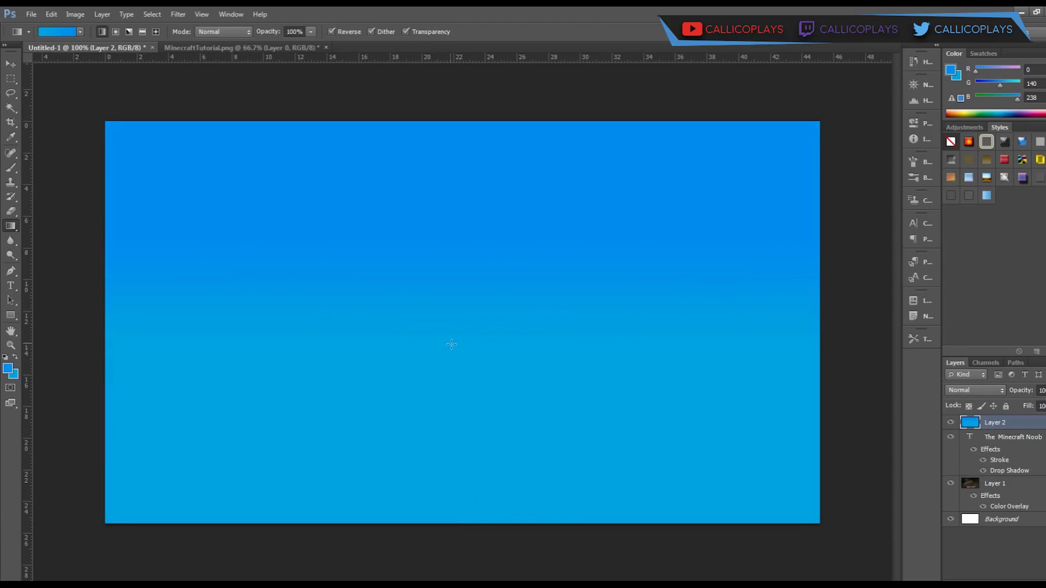
# Reapply the last Wave filter to turn the gradient into stripes.
pyautogui.click(178, 14)
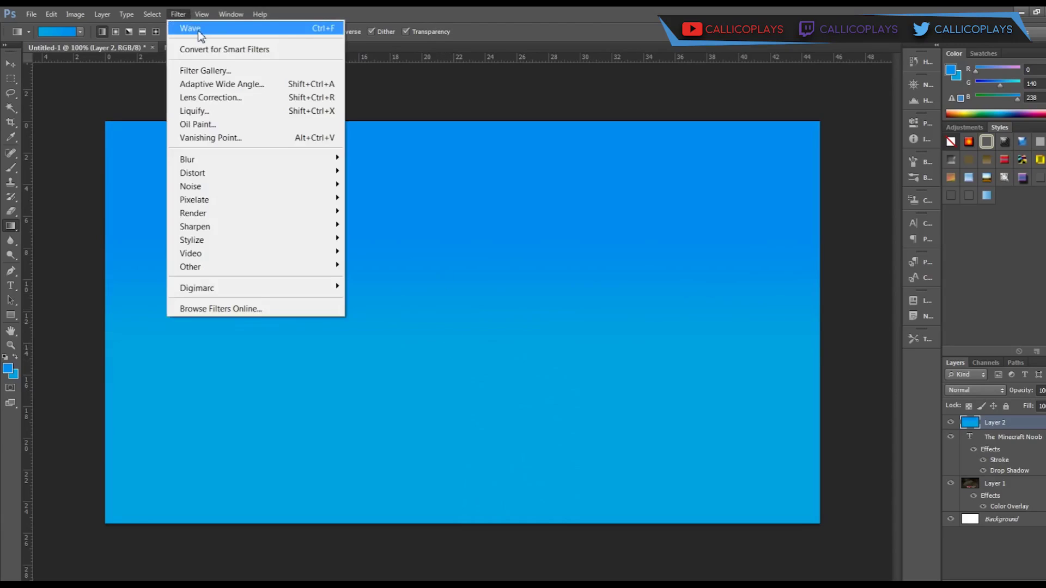
pyautogui.click(201, 27)
pyautogui.click(202, 14)
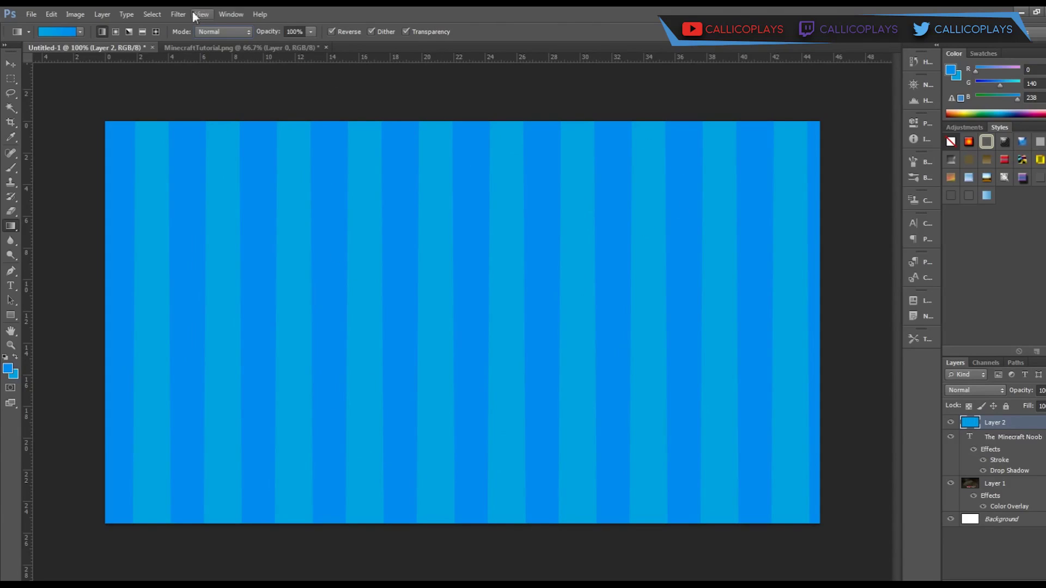
# Apply Polar Coordinates (Rectangular to Polar) to bend the stripes into radial rays.
pyautogui.click(180, 14)
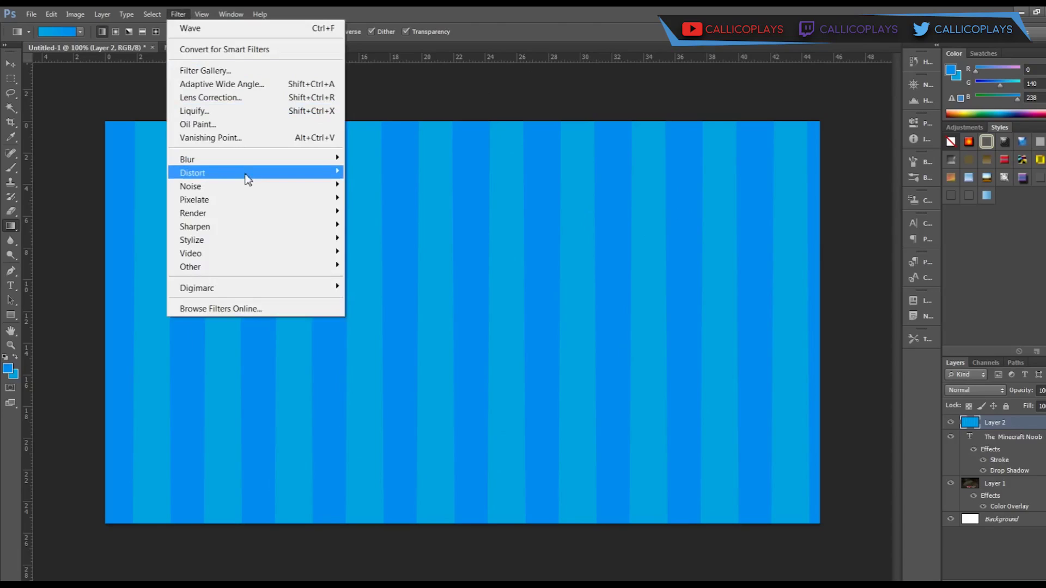
pyautogui.click(414, 199)
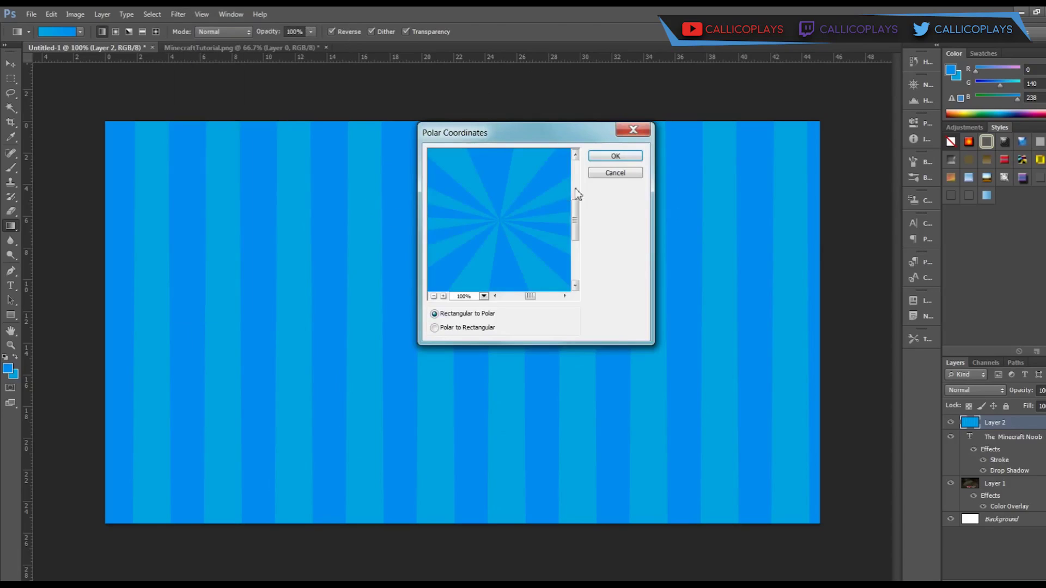
pyautogui.click(605, 155)
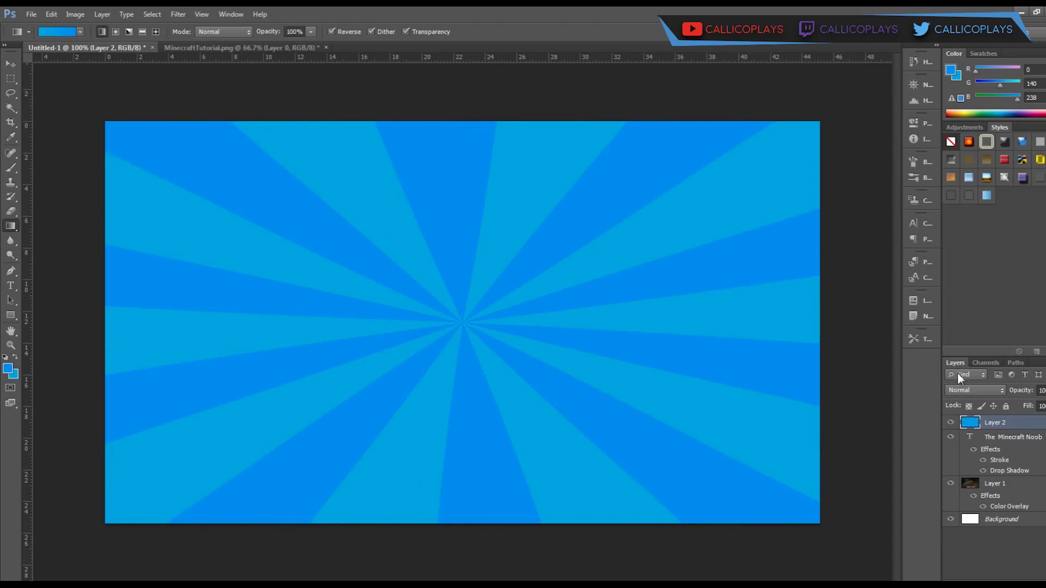
# Move Layer 2 below the title text layer and set its opacity to about 30%.
pyautogui.moveTo(1013, 425); pyautogui.dragTo(1016, 484)
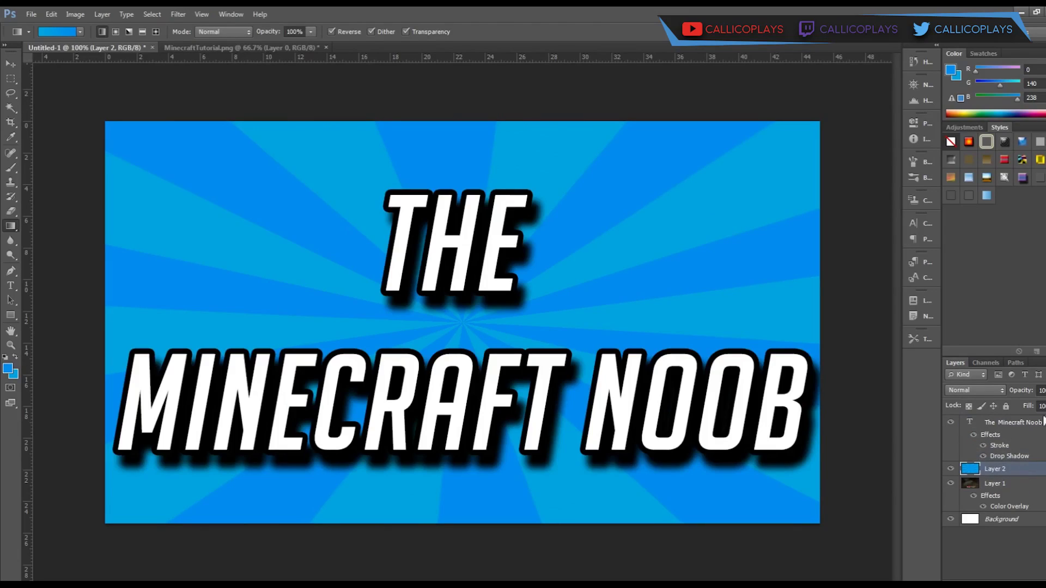
pyautogui.write('30')
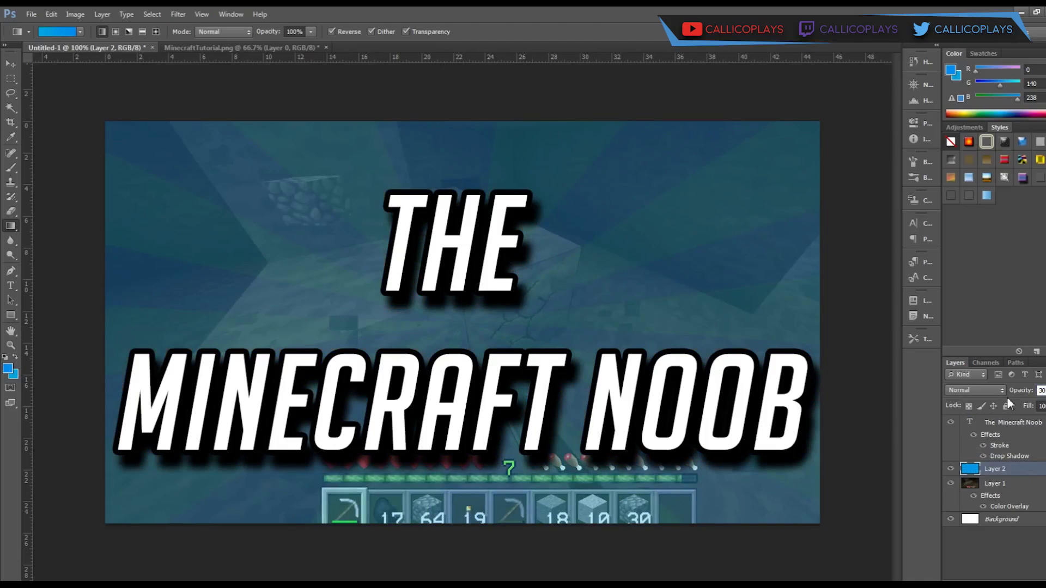
pyautogui.write('15')
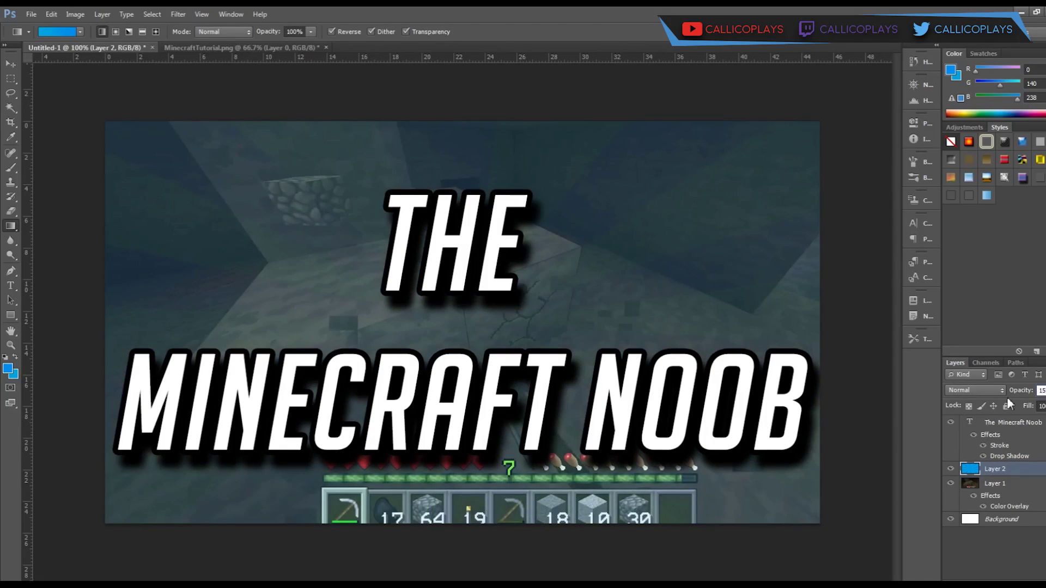
# Lower Layer 2's opacity to 20% and preview the thumbnail zoomed out, then back in.
pyautogui.press('BackSpace')
pyautogui.press('BackSpace')
pyautogui.write('20')
pyautogui.hotkey('ctrl', '-')
pyautogui.hotkey('ctrl', '-')
pyautogui.hotkey('ctrl', '-')
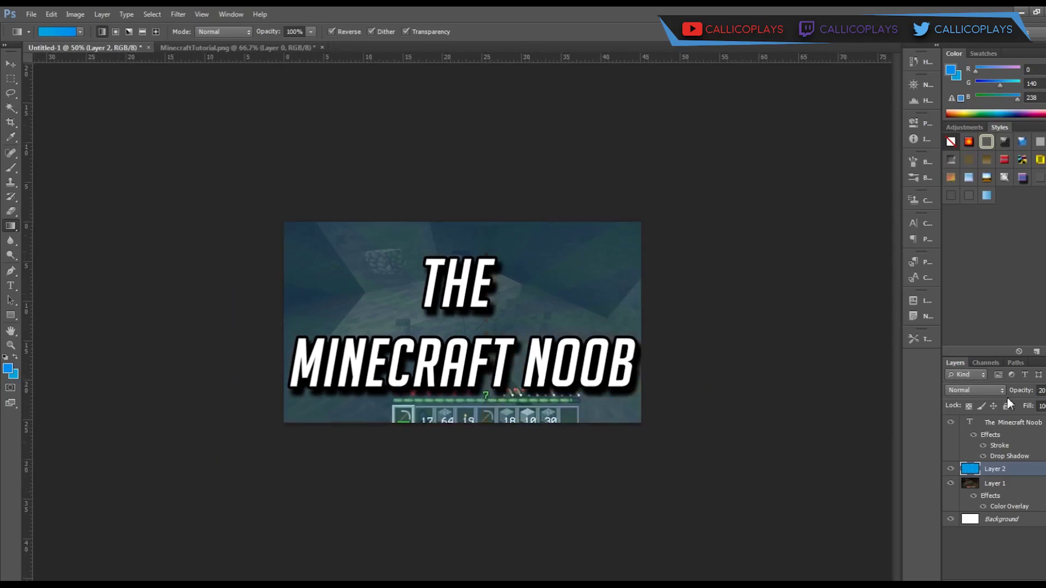
pyautogui.hotkey('ctrl', '-')
pyautogui.hotkey('ctrl', '-')
pyautogui.hotkey('ctrl', '-')
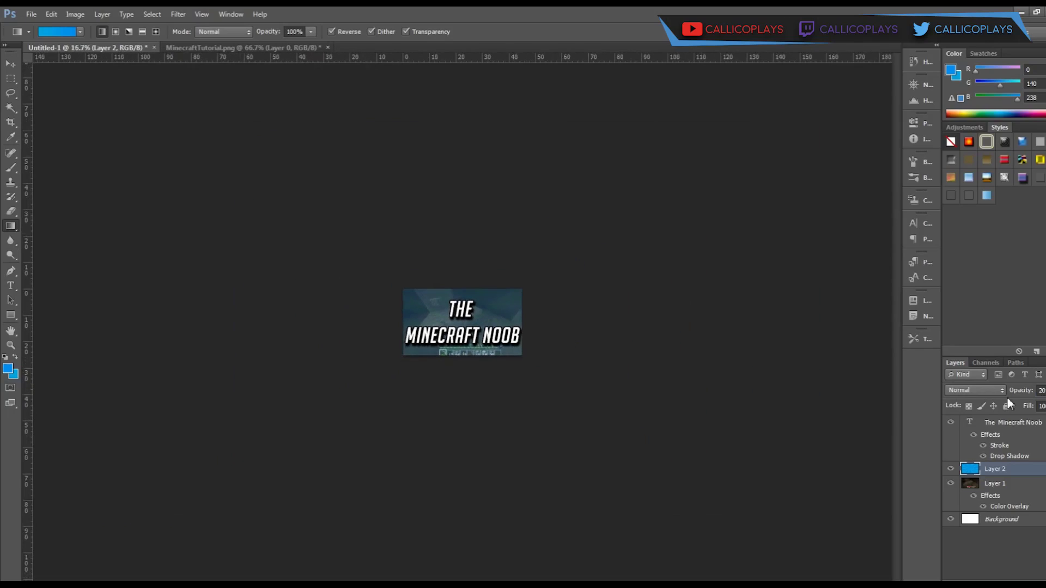
pyautogui.hotkey('ctrl', '+')
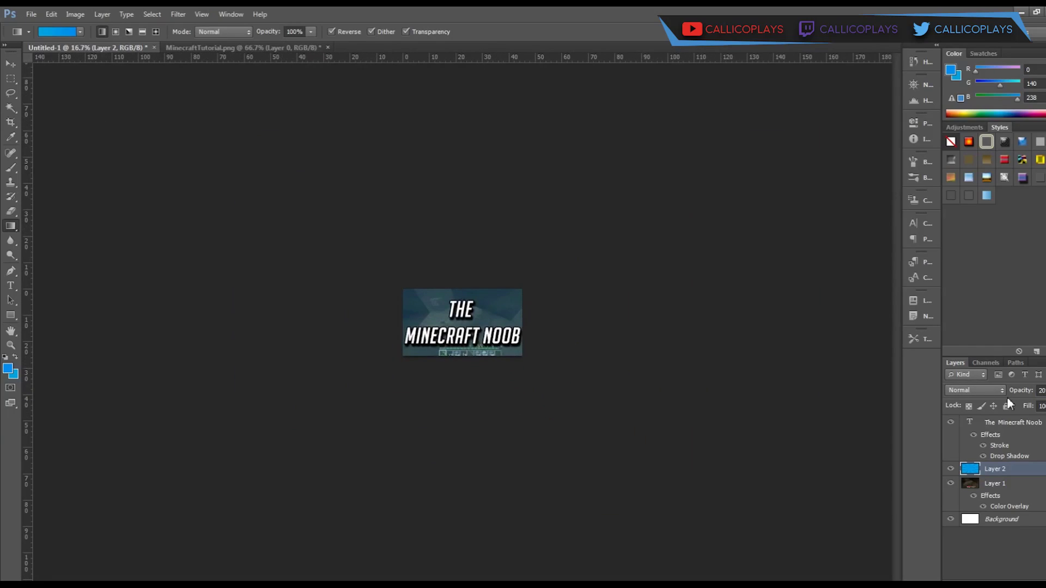
pyautogui.hotkey('ctrl', '+')
pyautogui.hotkey('ctrl', '+')
pyautogui.hotkey('ctrl', '+')
pyautogui.hotkey('ctrl', '+')
pyautogui.hotkey('ctrl', '+')
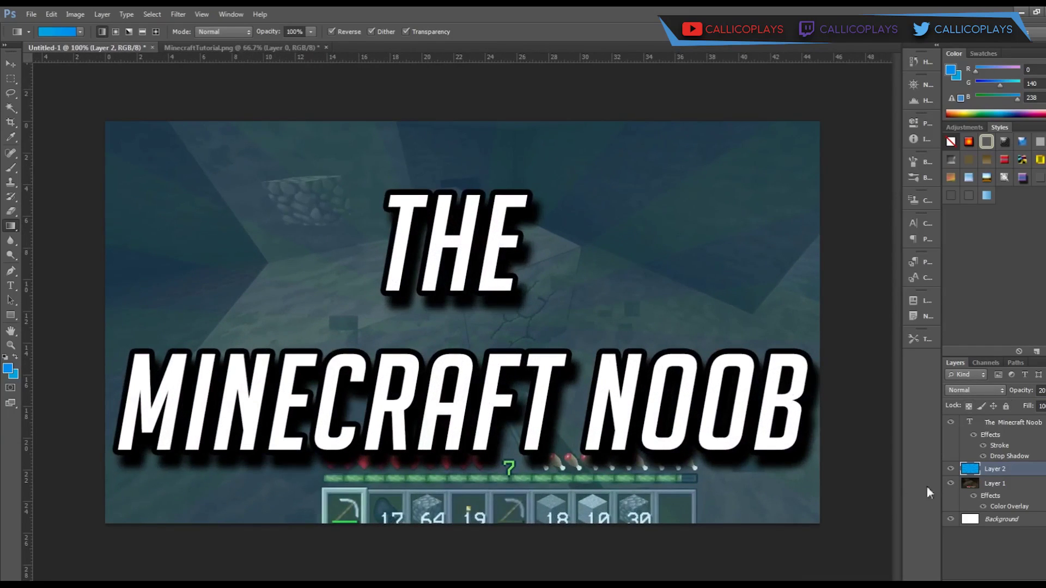
pyautogui.click(951, 469)
pyautogui.click(951, 470)
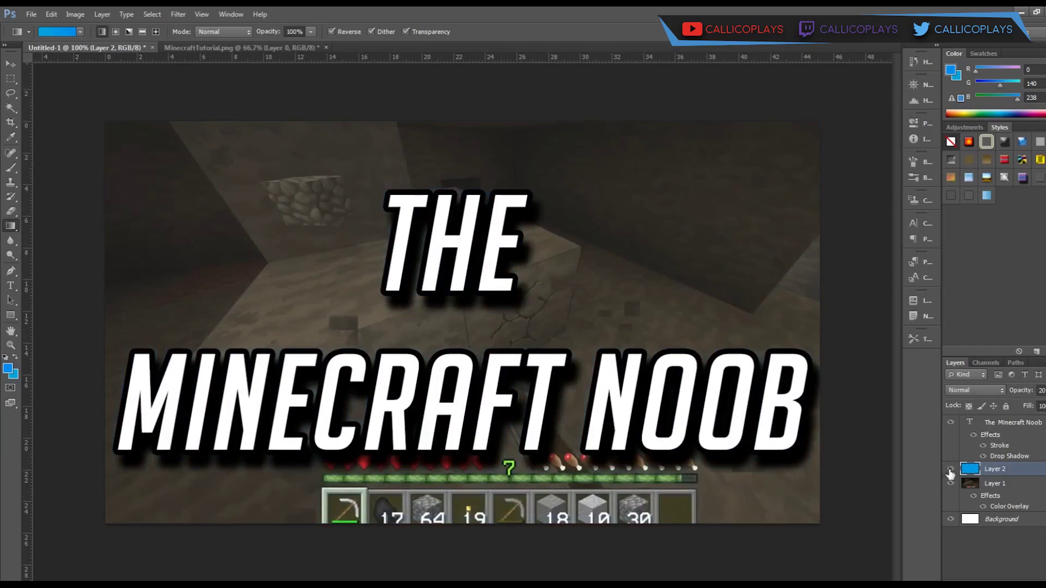
pyautogui.click(951, 483)
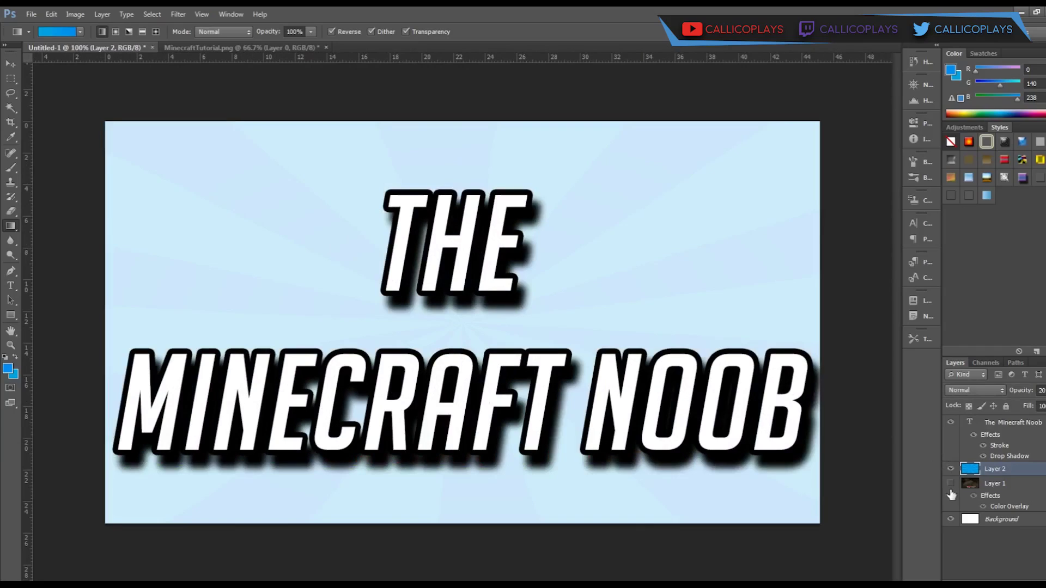
pyautogui.click(950, 483)
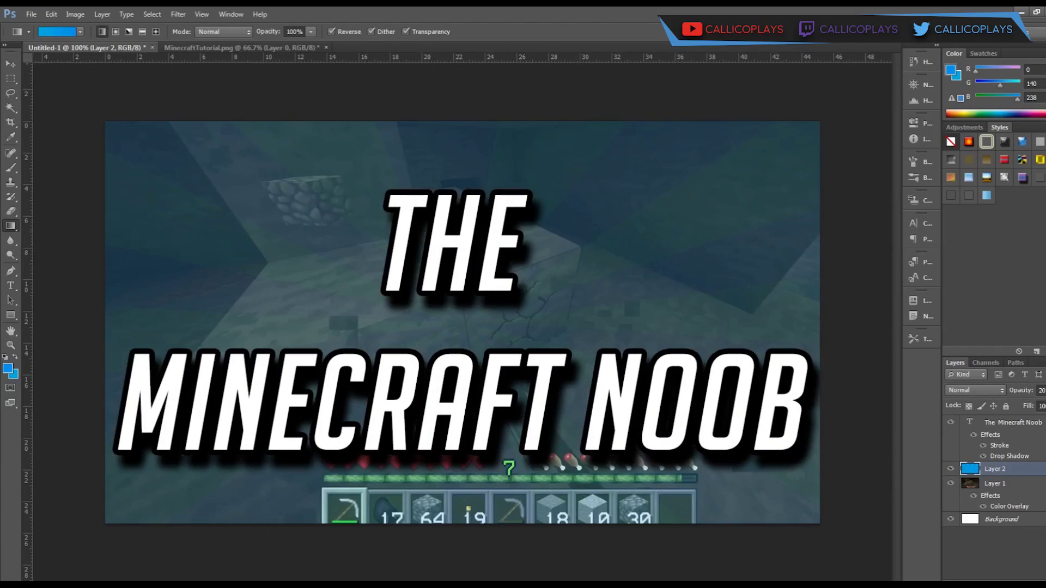
pyautogui.click(1041, 390)
pyautogui.write('100')
pyautogui.press('Return')
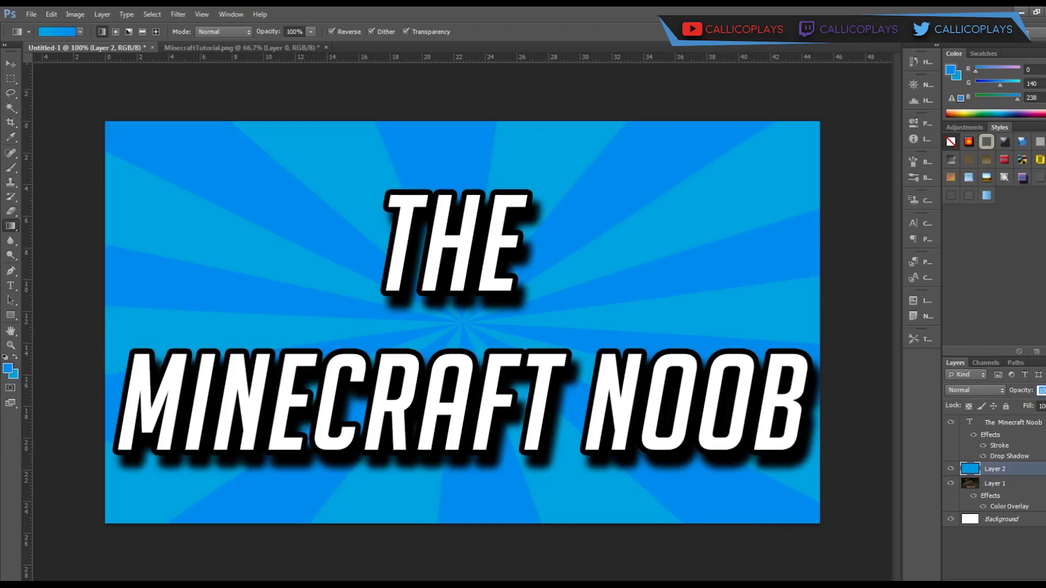
pyautogui.hotkey('ctrl', 'z')
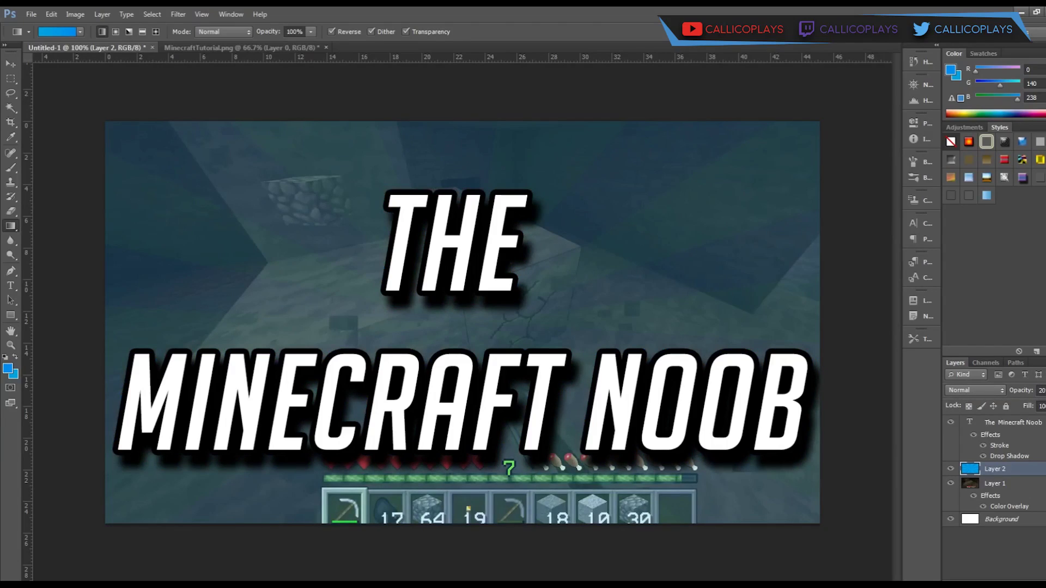